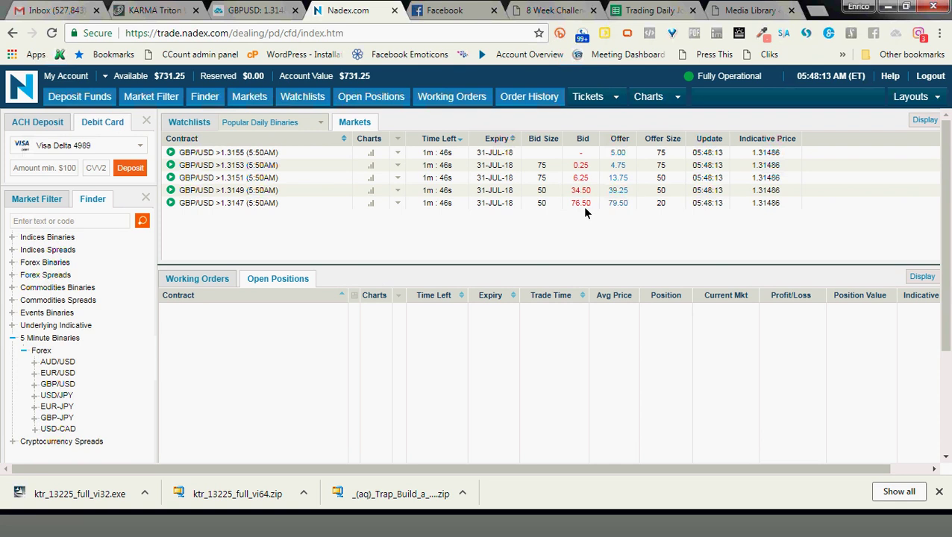
Prepare a sell ticket for the GBP/USD >1.3149 (5:50AM) contract with size 2 and price 83, checking the TradingView chart
{"action": "left_click", "coordinate": [585, 195]}
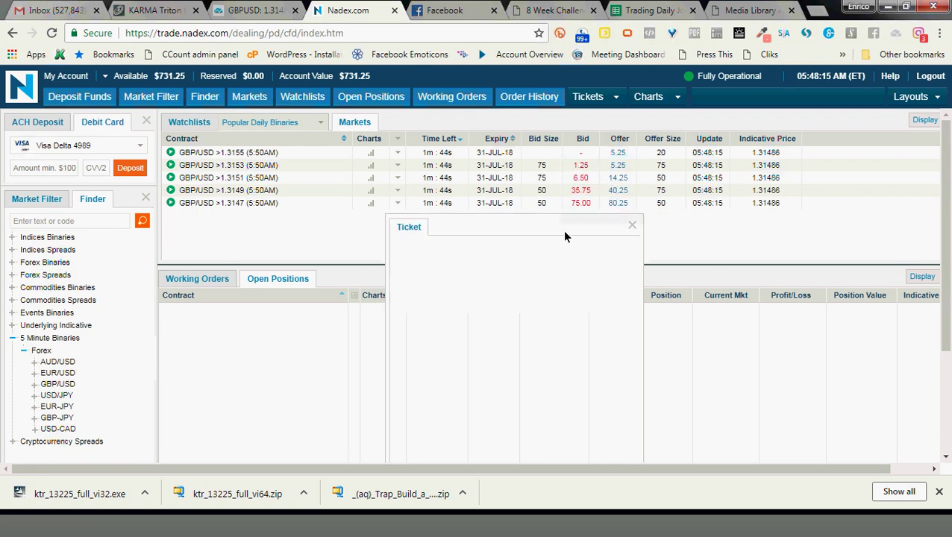
{"action": "left_click_drag", "start_coordinate": [564, 230], "coordinate": [337, 114]}
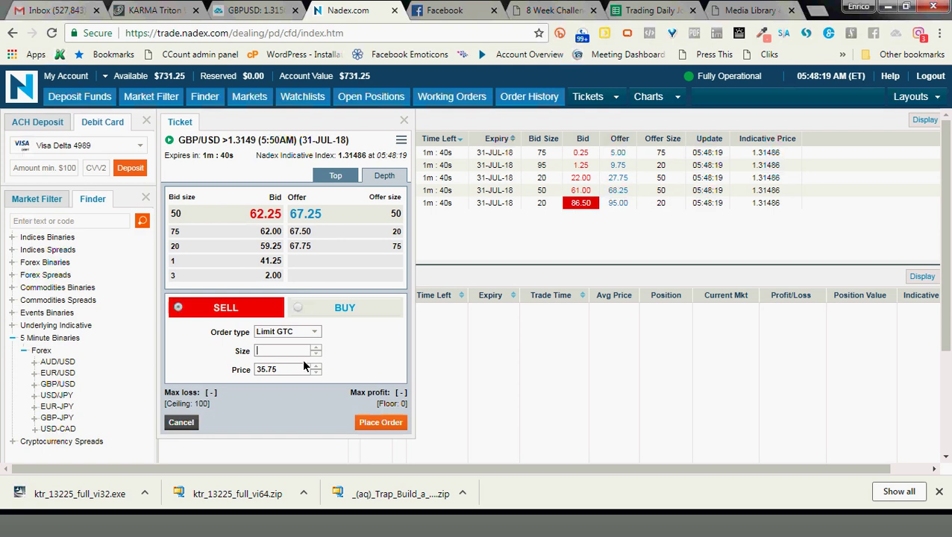
{"action": "left_click", "coordinate": [256, 12]}
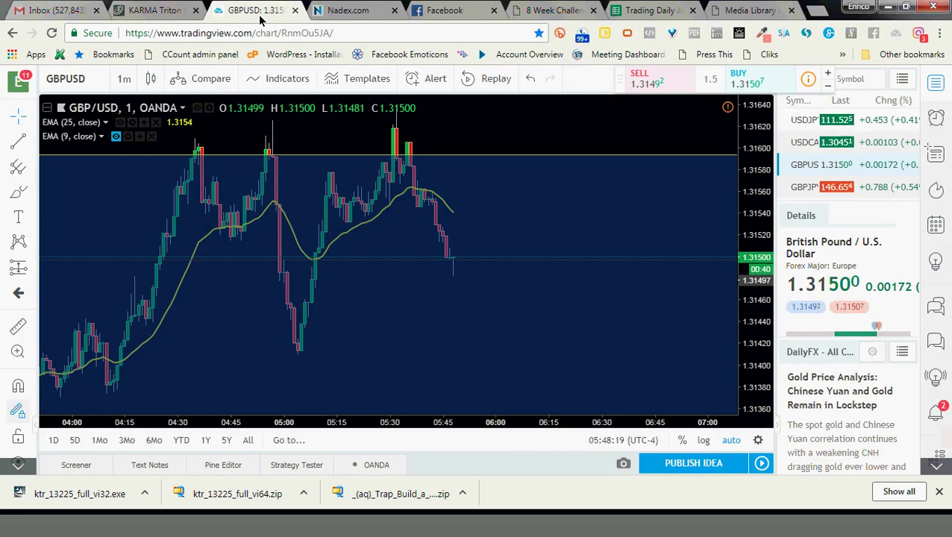
{"action": "left_click", "coordinate": [358, 10]}
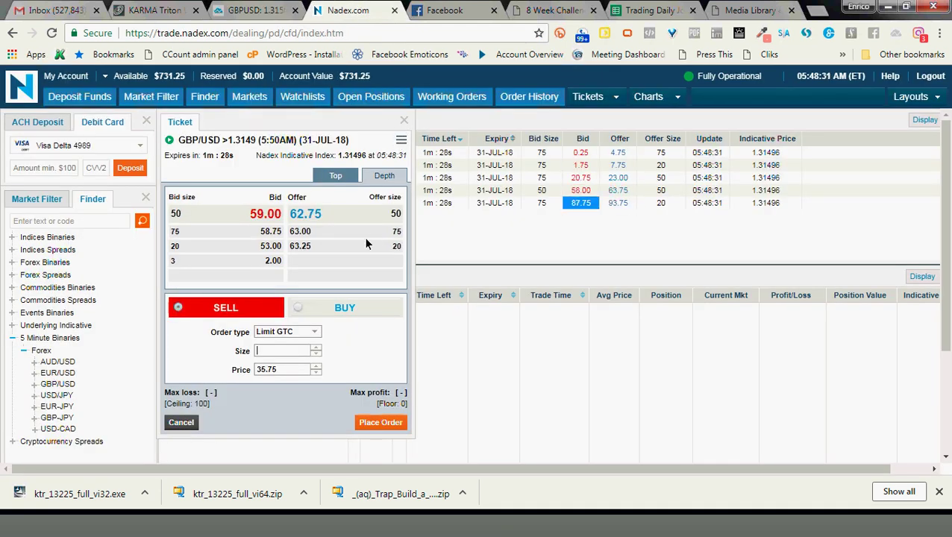
{"action": "left_click", "coordinate": [287, 350]}
{"action": "type", "text": "2"}
{"action": "key", "text": "Tab"}
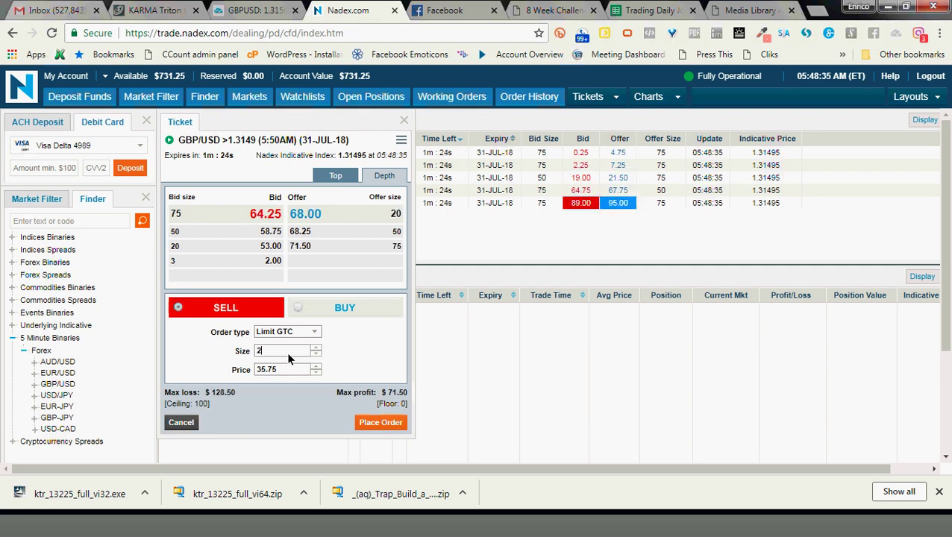
{"action": "type", "text": "83"}
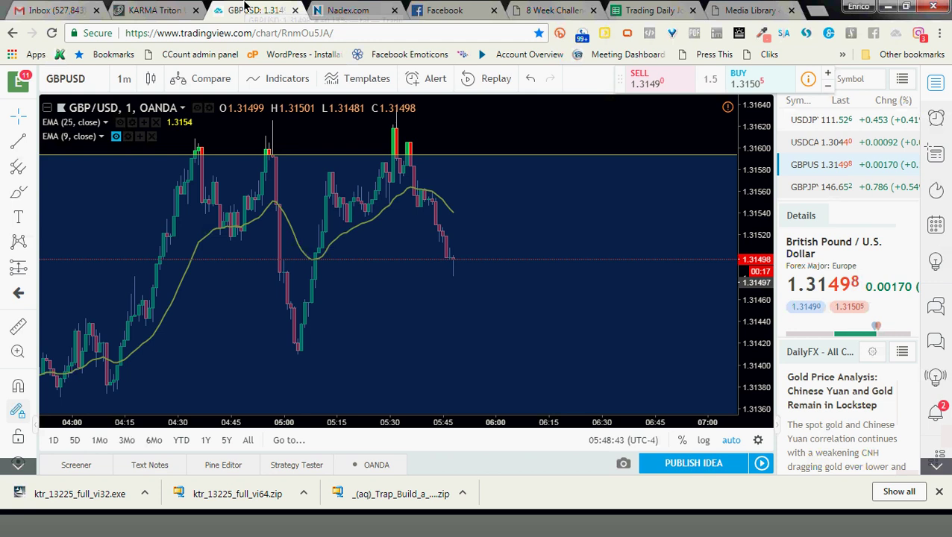
Compare the GBP/USD one-minute chart on TradingView with the bid and offer prices in the Nadex sell ticket
{"action": "left_click", "coordinate": [249, 6]}
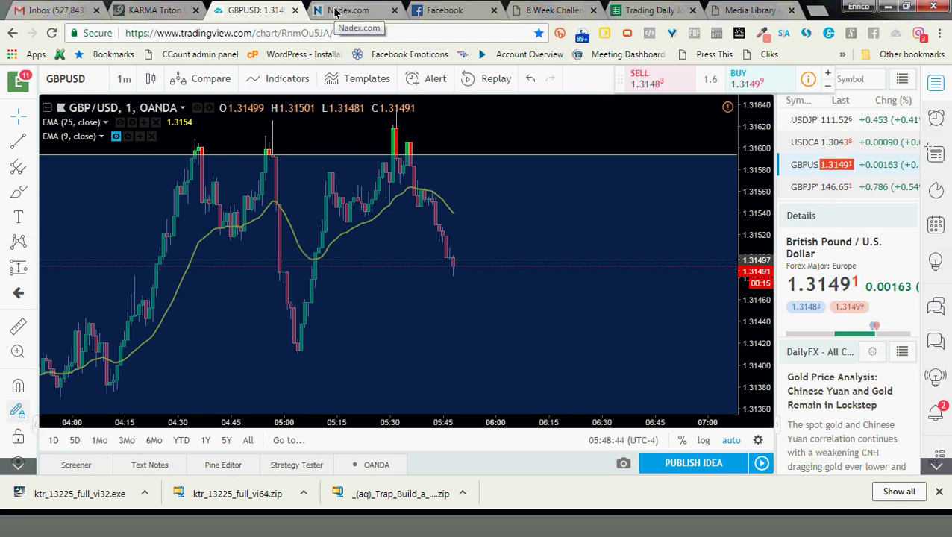
{"action": "left_click", "coordinate": [359, 10]}
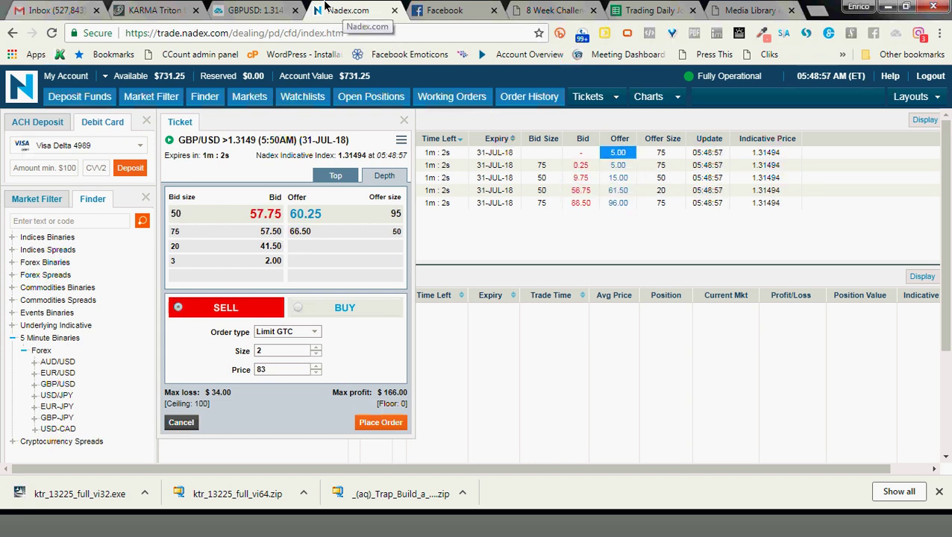
{"action": "left_click", "coordinate": [259, 8]}
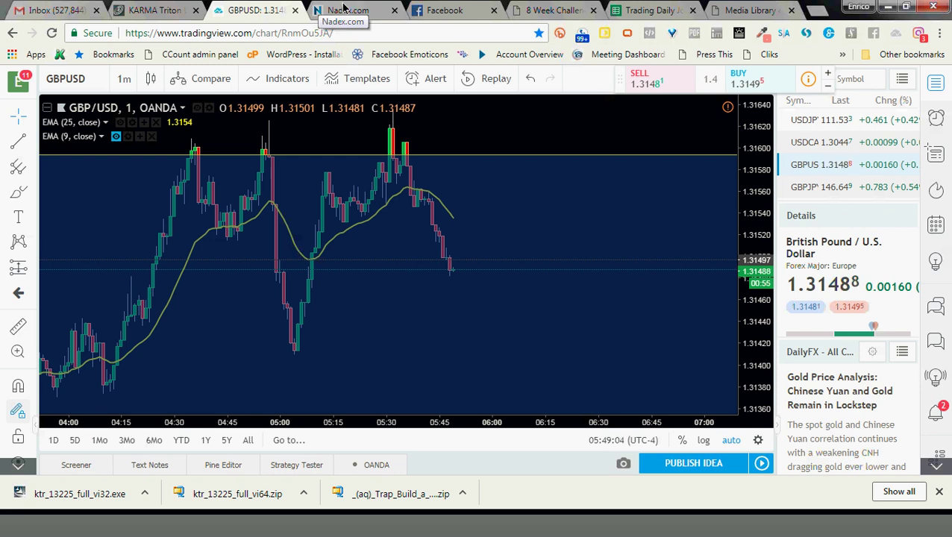
{"action": "left_click", "coordinate": [343, 9]}
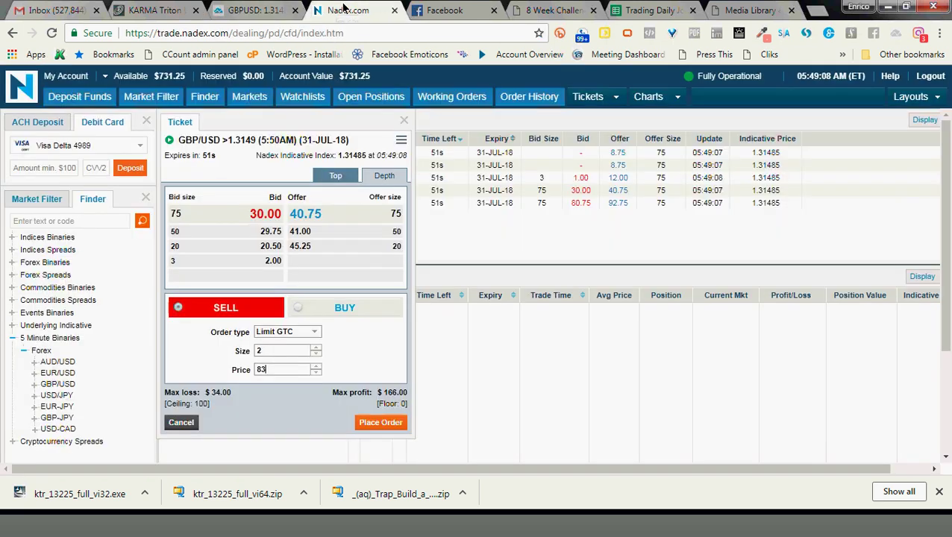
{"action": "left_click", "coordinate": [276, 371]}
{"action": "double_click", "coordinate": [275, 370]}
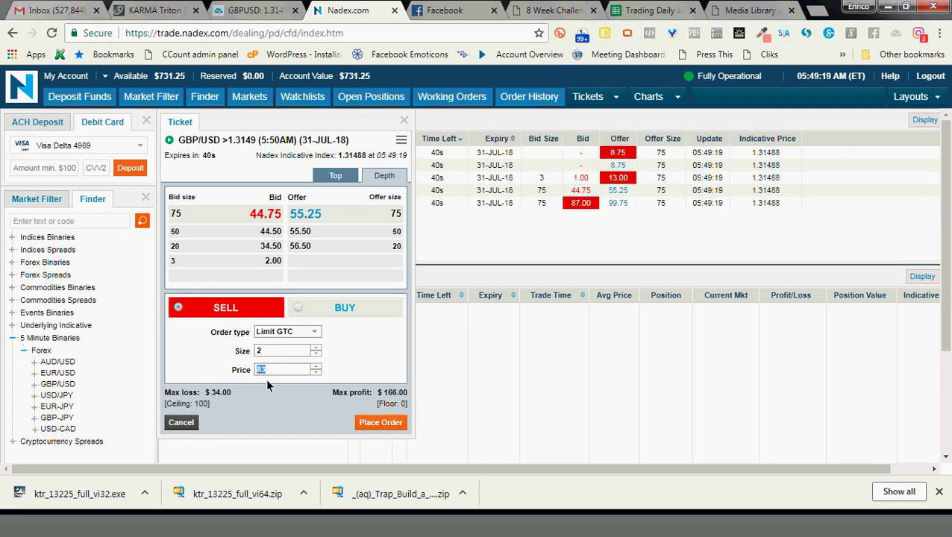
{"action": "left_click", "coordinate": [354, 373]}
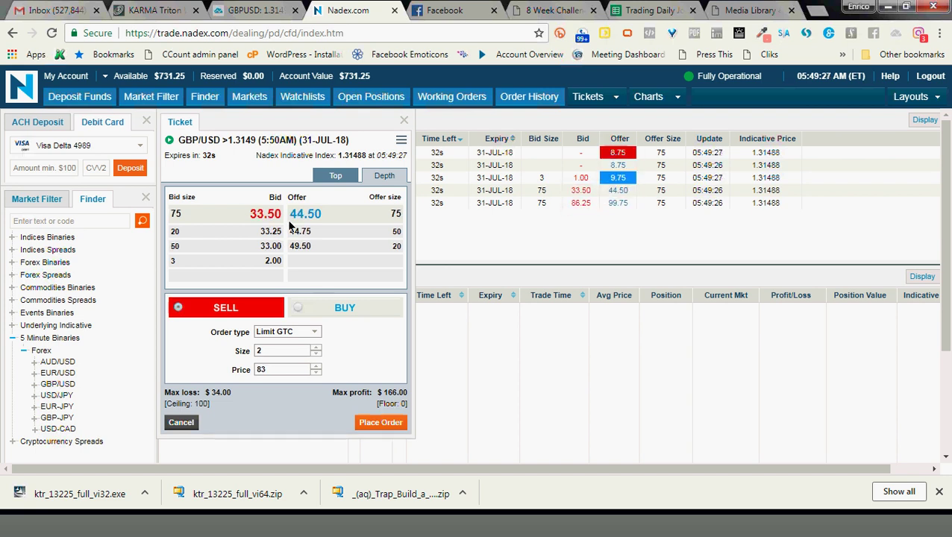
{"action": "left_click", "coordinate": [241, 8]}
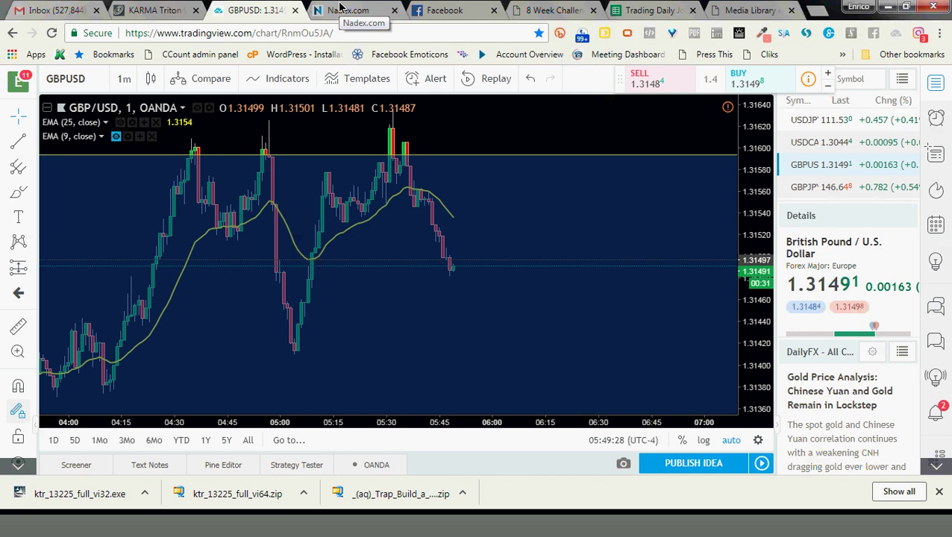
{"action": "left_click", "coordinate": [339, 9]}
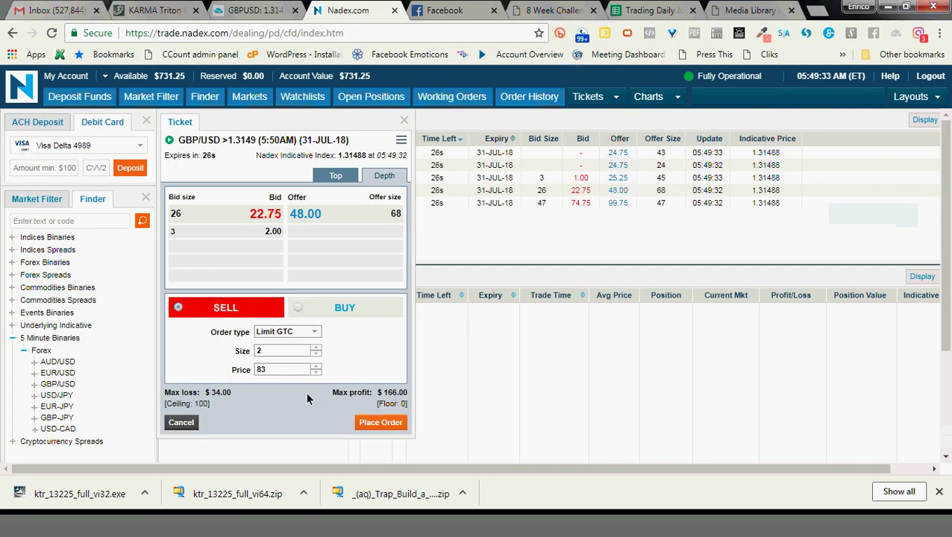
Close the GBP/USD >1.3149 (5:50AM) ticket without placing the order
{"action": "left_click_drag", "start_coordinate": [280, 368], "coordinate": [251, 369]}
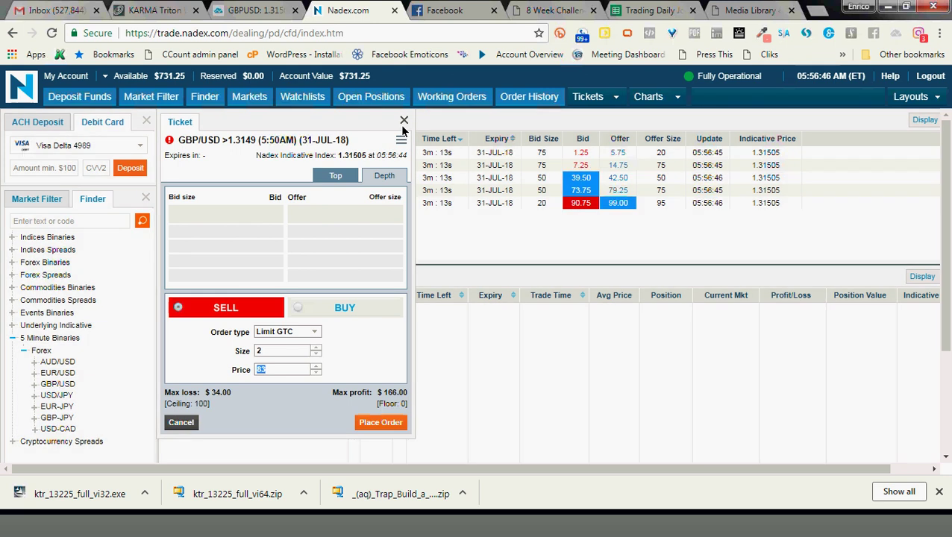
{"action": "left_click", "coordinate": [403, 120]}
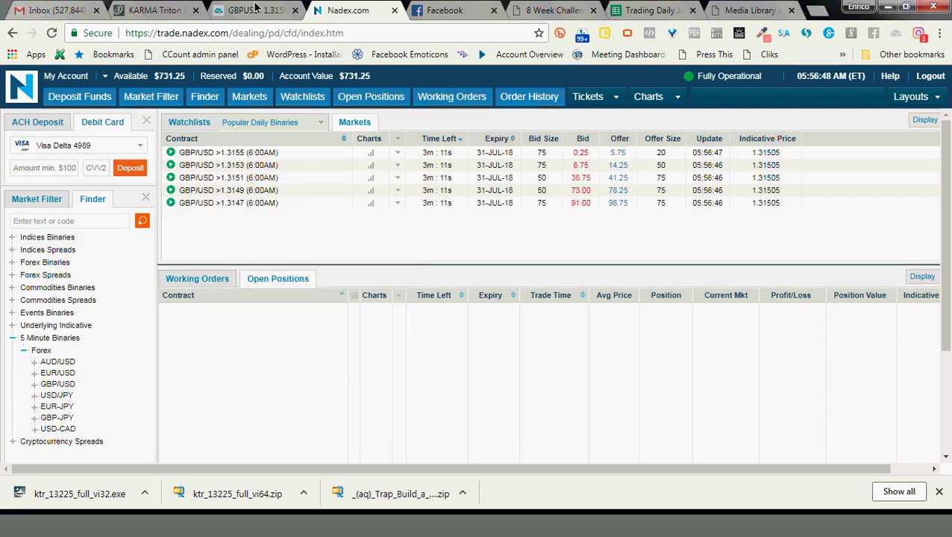
Compare price action on the TradingView GBP/USD one-minute chart with the 5-minute binary bids and offers on Nadex
{"action": "left_click", "coordinate": [256, 8]}
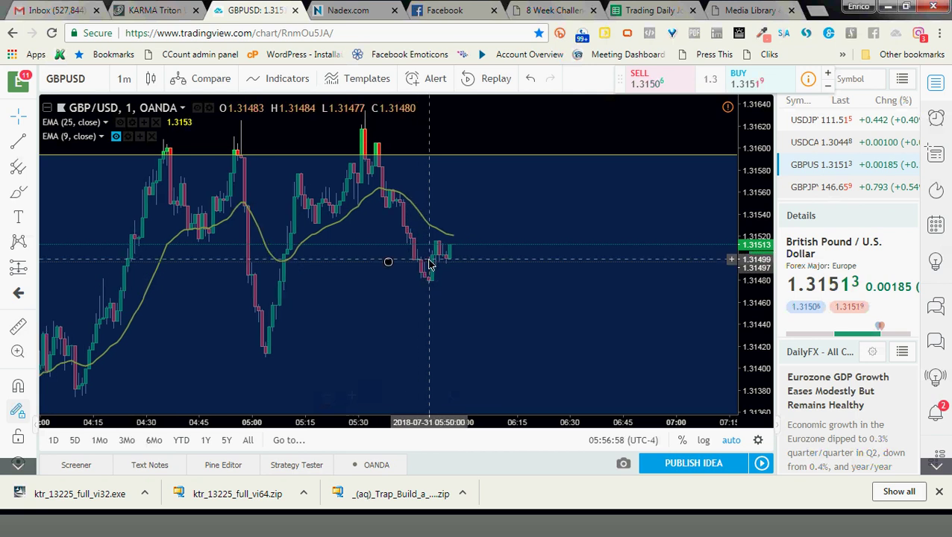
{"action": "left_click", "coordinate": [359, 7]}
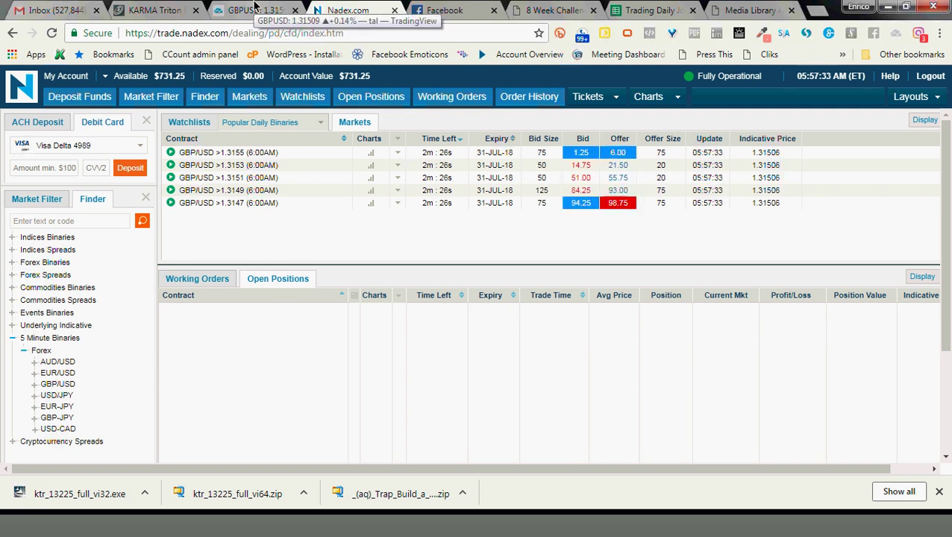
{"action": "left_click", "coordinate": [254, 10]}
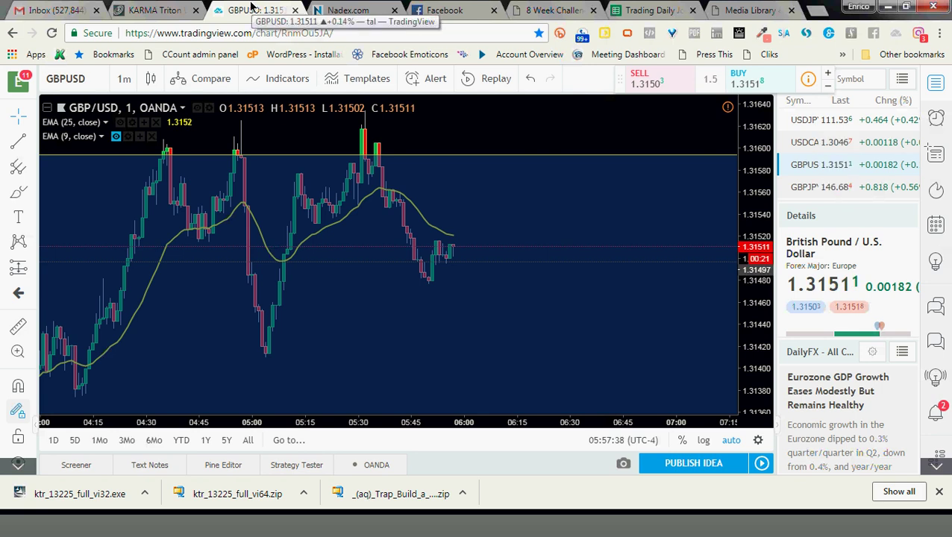
{"action": "left_click", "coordinate": [365, 7]}
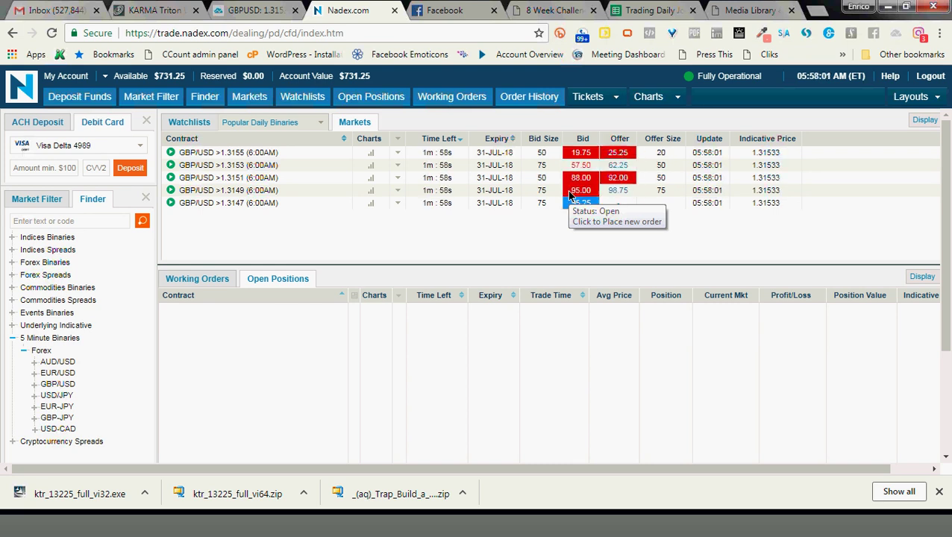
{"action": "left_click", "coordinate": [278, 10]}
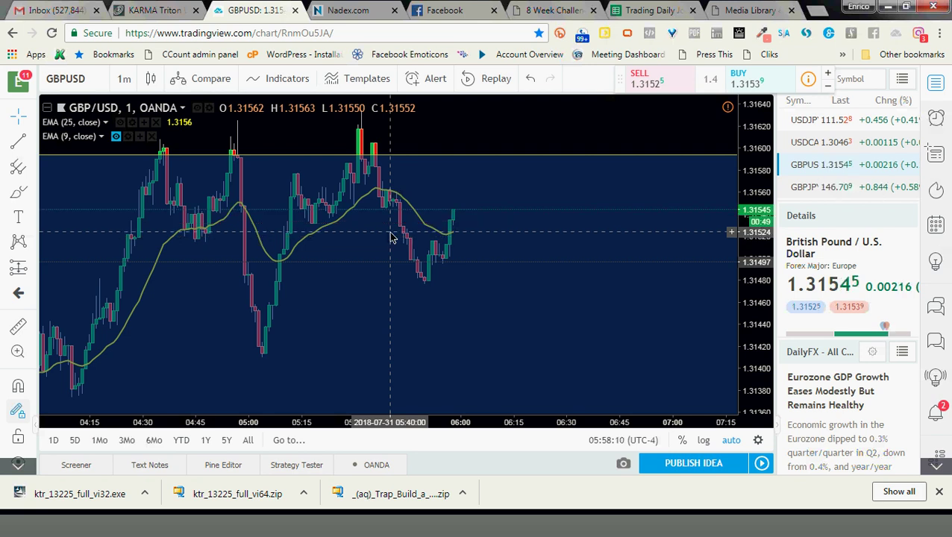
{"action": "left_click", "coordinate": [348, 7]}
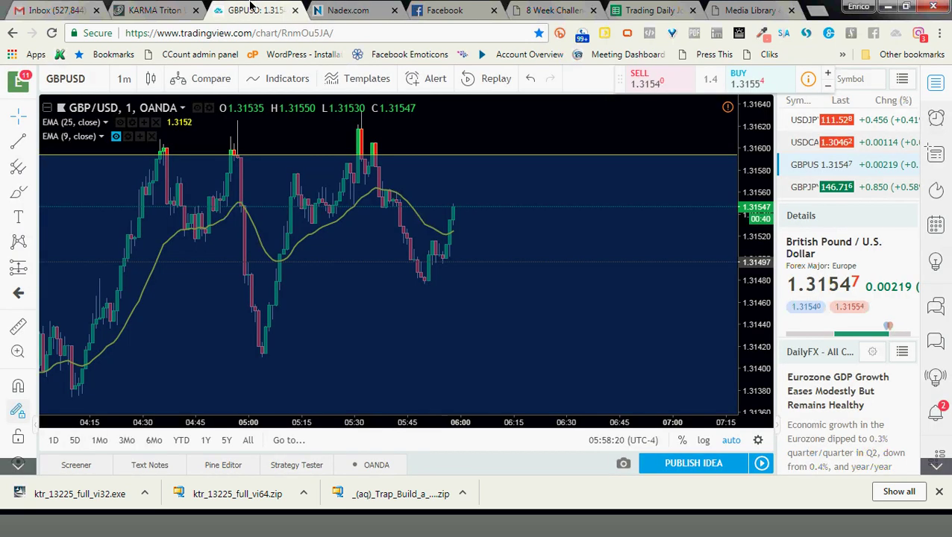
{"action": "left_click", "coordinate": [284, 9]}
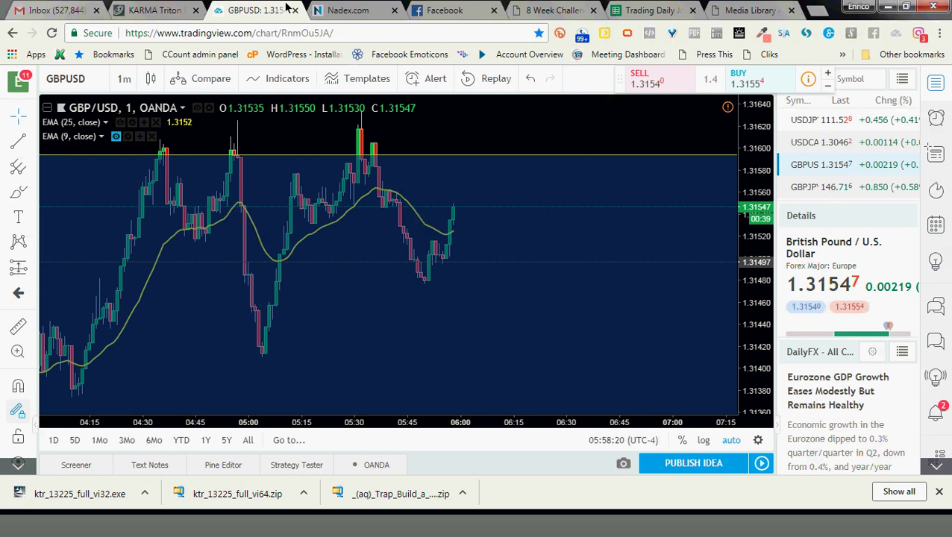
{"action": "left_click", "coordinate": [343, 7]}
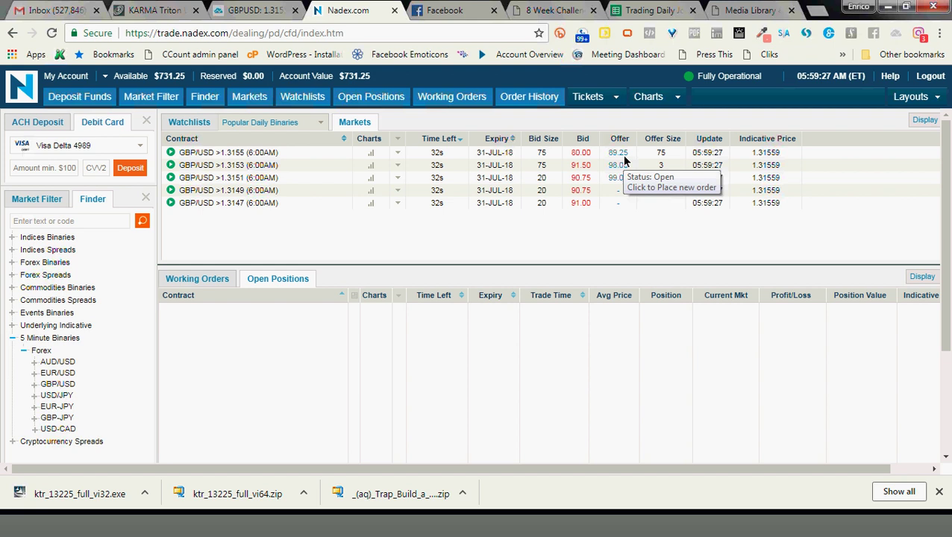
{"action": "left_click", "coordinate": [263, 7]}
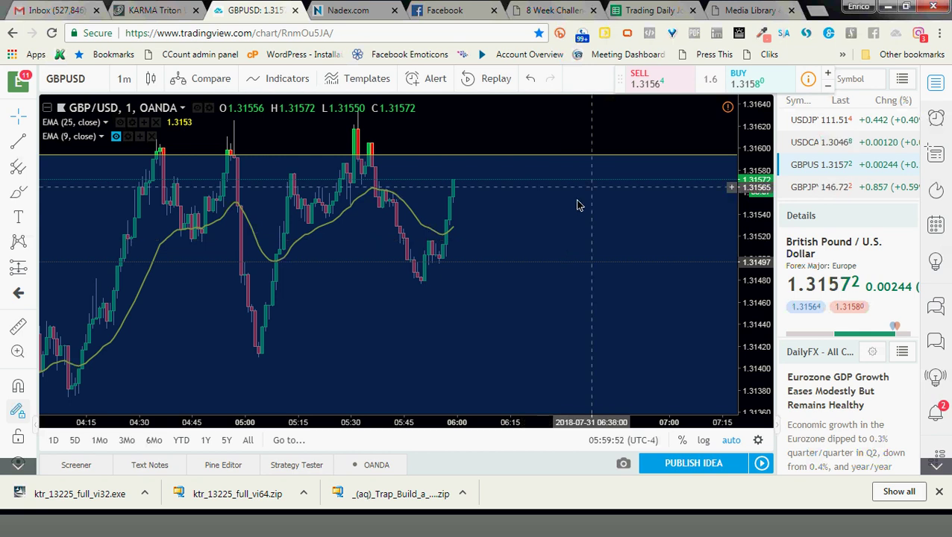
{"action": "key", "text": "ctrl+Tab"}
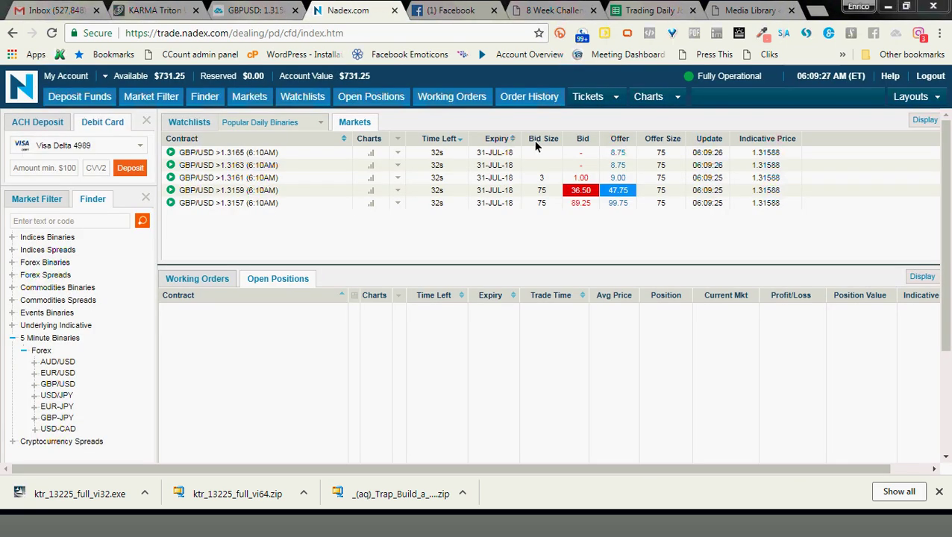
View the TradingView GBP/USD chart at the 5-minute interval and compare it with the Nadex 6:10AM contract prices
{"action": "left_click", "coordinate": [254, 10]}
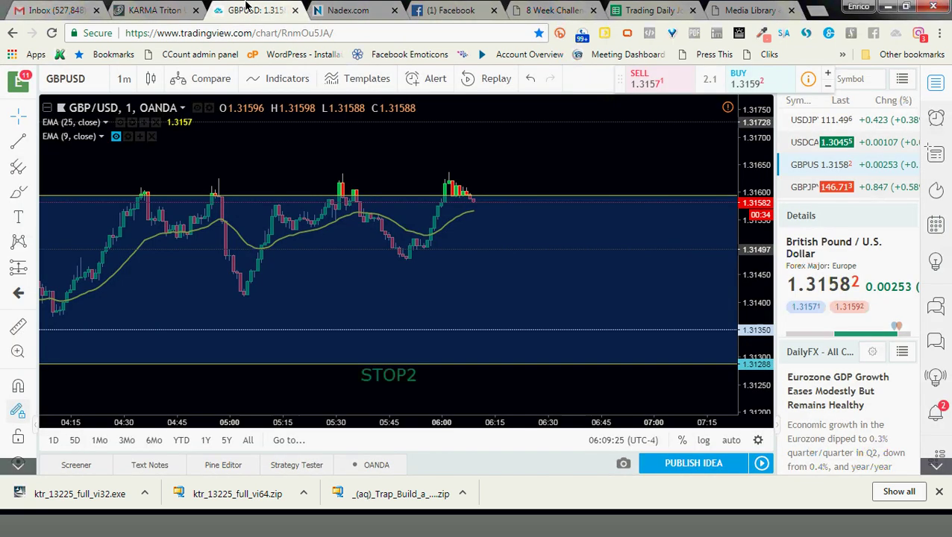
{"action": "left_click", "coordinate": [124, 78]}
{"action": "left_click", "coordinate": [133, 128]}
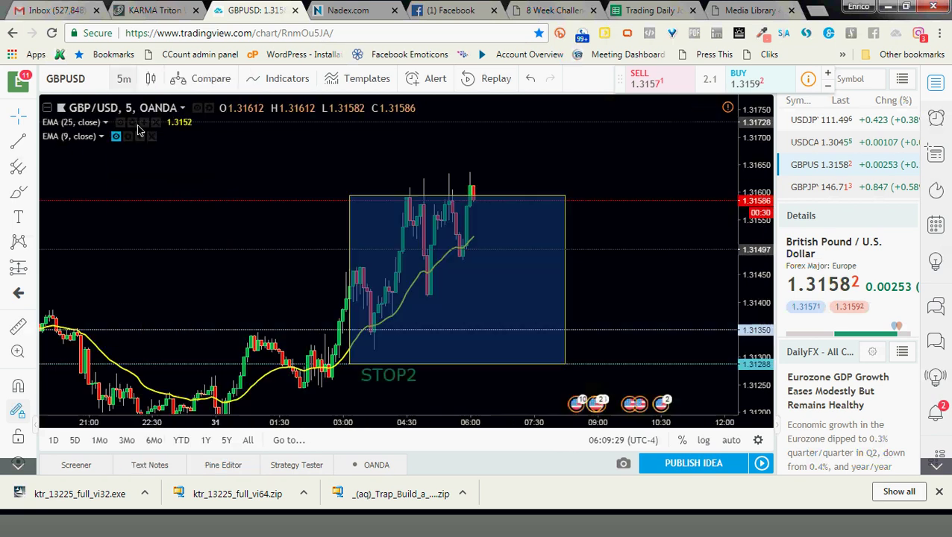
{"action": "scroll", "coordinate": [208, 234], "scroll_direction": "up", "scroll_amount": 2}
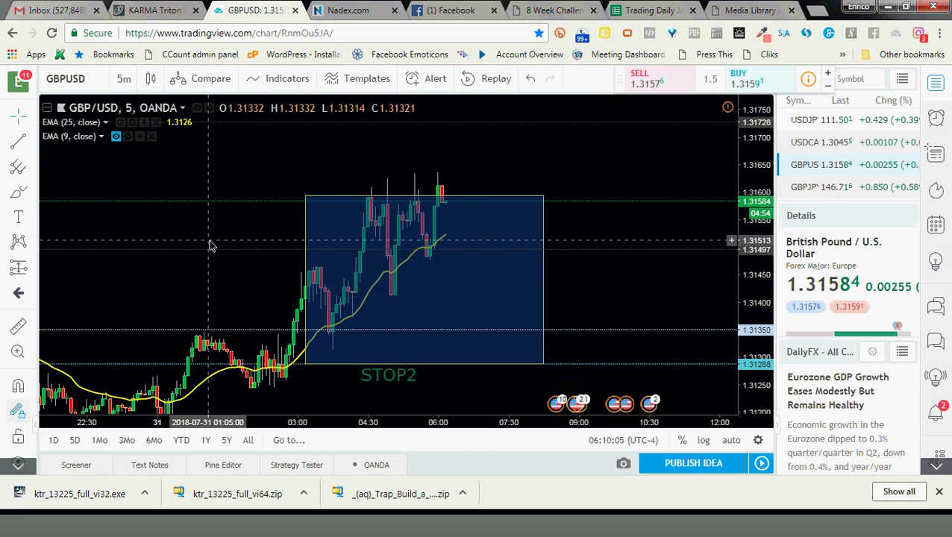
{"action": "left_click", "coordinate": [352, 7]}
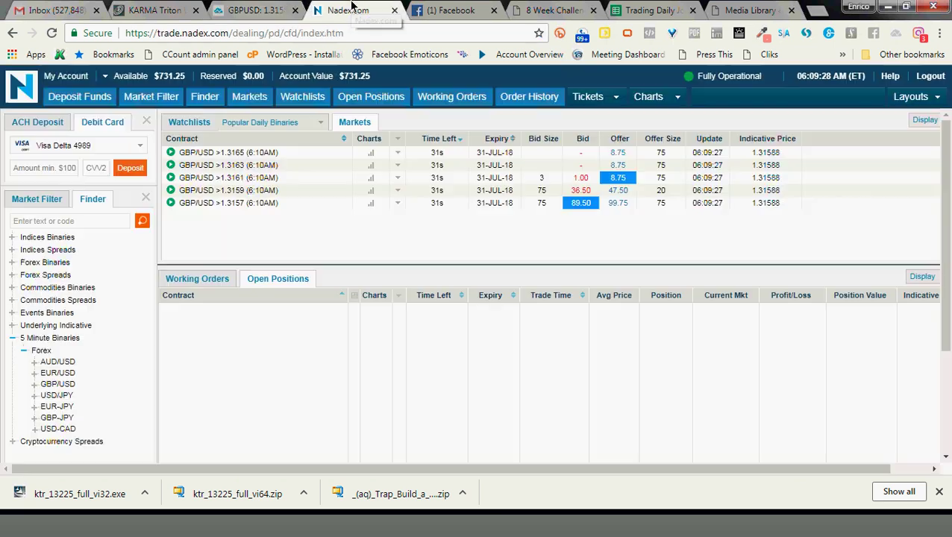
{"action": "left_click", "coordinate": [270, 8]}
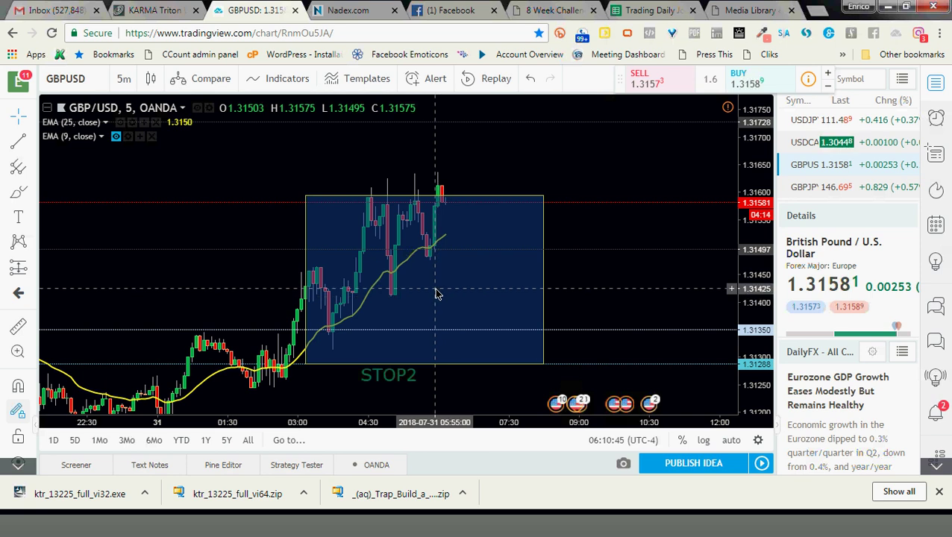
{"action": "scroll", "coordinate": [438, 299], "scroll_direction": "up", "scroll_amount": 2}
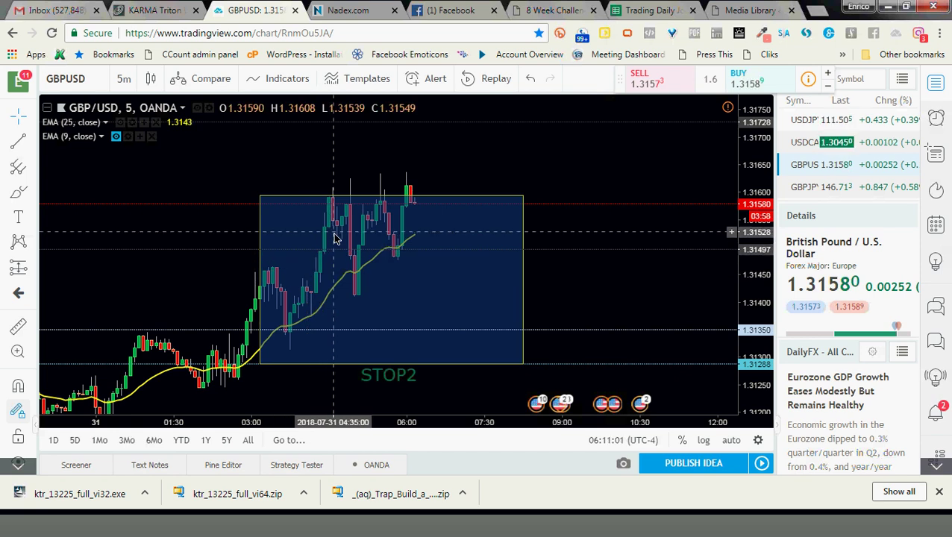
Set the GBP/USD chart to the 1-minute interval with automatic price scaling, and switch to the Nadex contract list
{"action": "left_click", "coordinate": [124, 84]}
{"action": "left_click", "coordinate": [130, 85]}
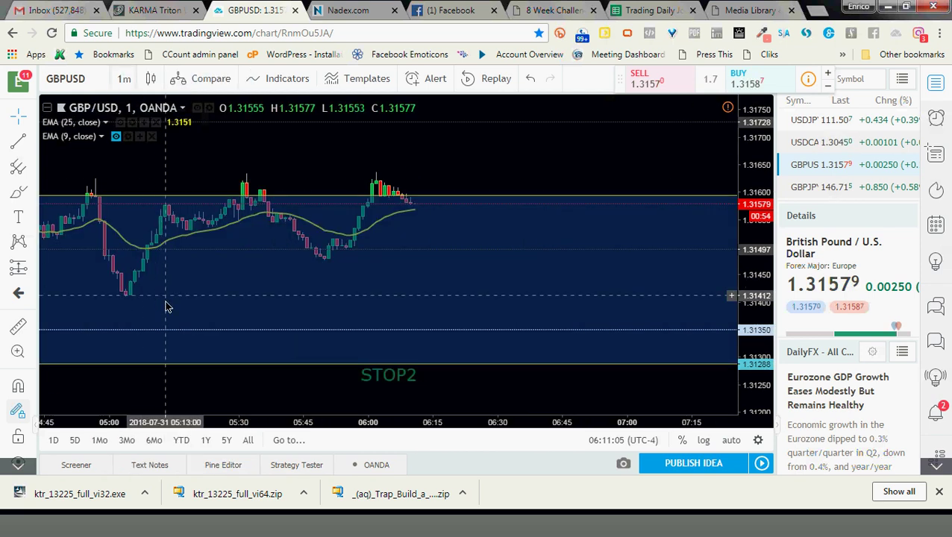
{"action": "left_click", "coordinate": [730, 442]}
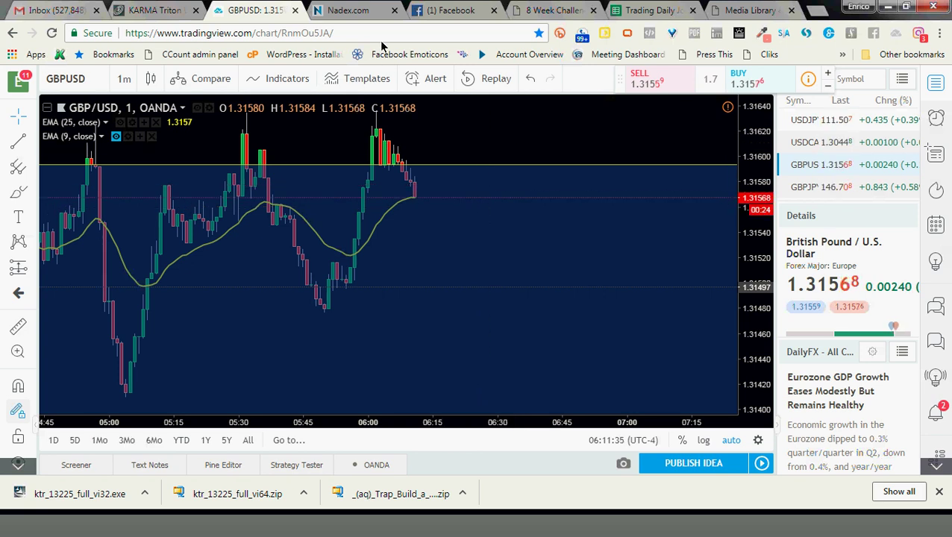
{"action": "left_click", "coordinate": [349, 9]}
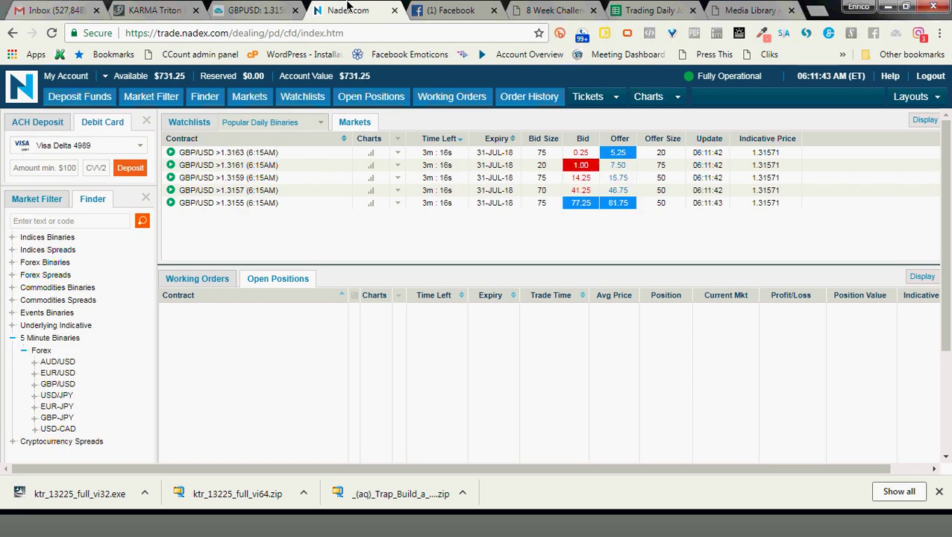
Check the GBP/USD one-minute chart on TradingView and return to the 6:15AM contract list on Nadex
{"action": "left_click", "coordinate": [257, 10]}
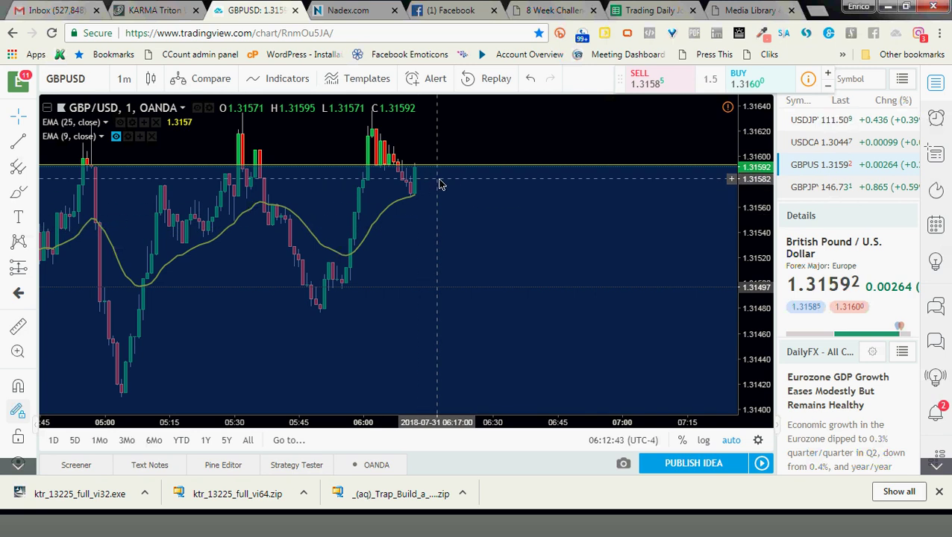
{"action": "left_click", "coordinate": [347, 7]}
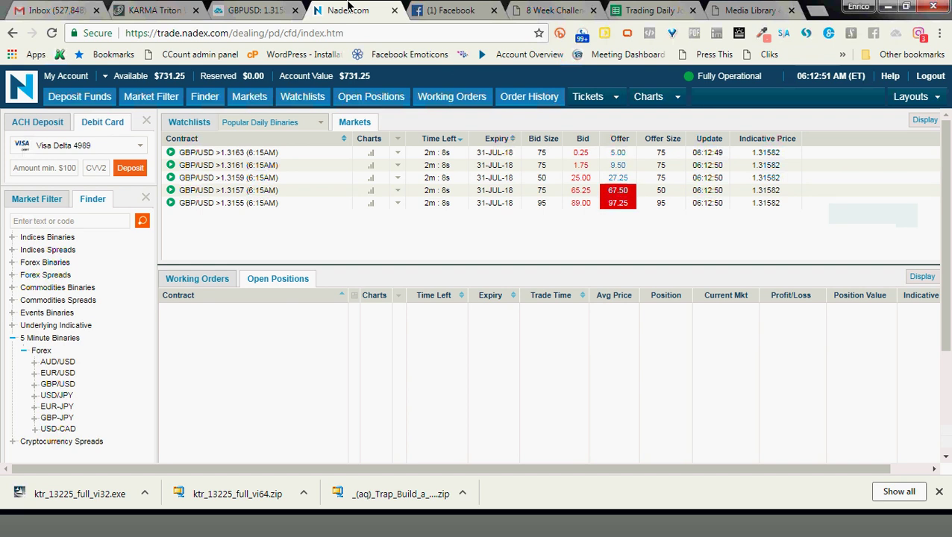
{"action": "left_click", "coordinate": [585, 181]}
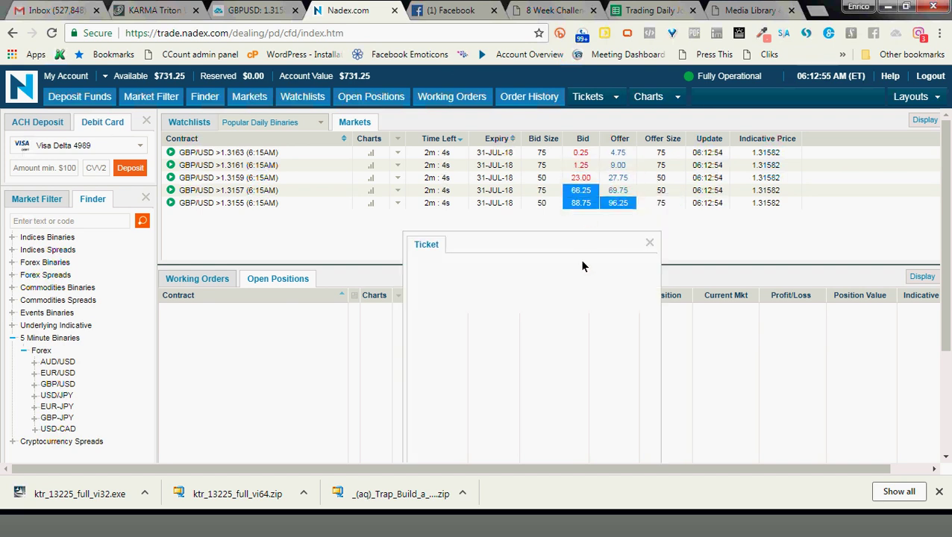
{"action": "left_click_drag", "start_coordinate": [581, 243], "coordinate": [386, 124]}
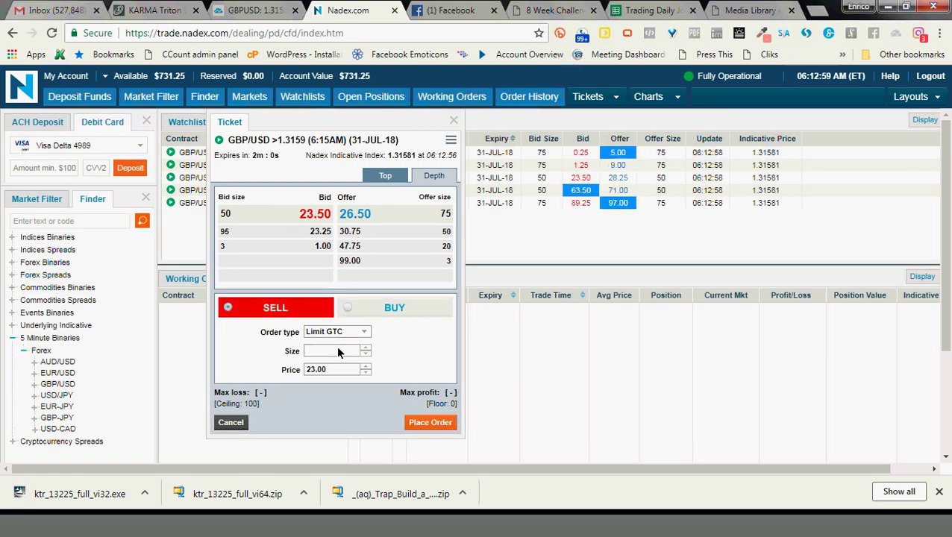
{"action": "left_click", "coordinate": [338, 351]}
{"action": "type", "text": "2"}
{"action": "key", "text": "Tab"}
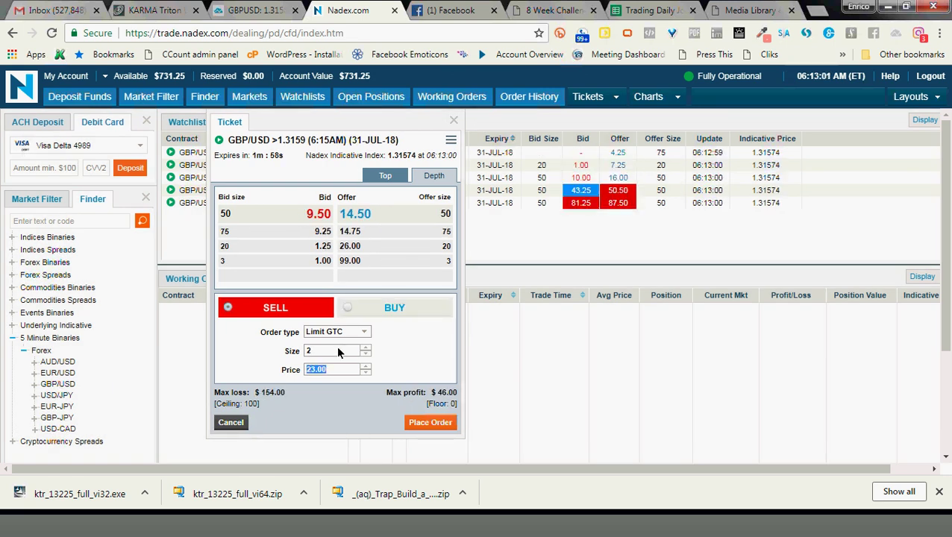
{"action": "type", "text": "1"}
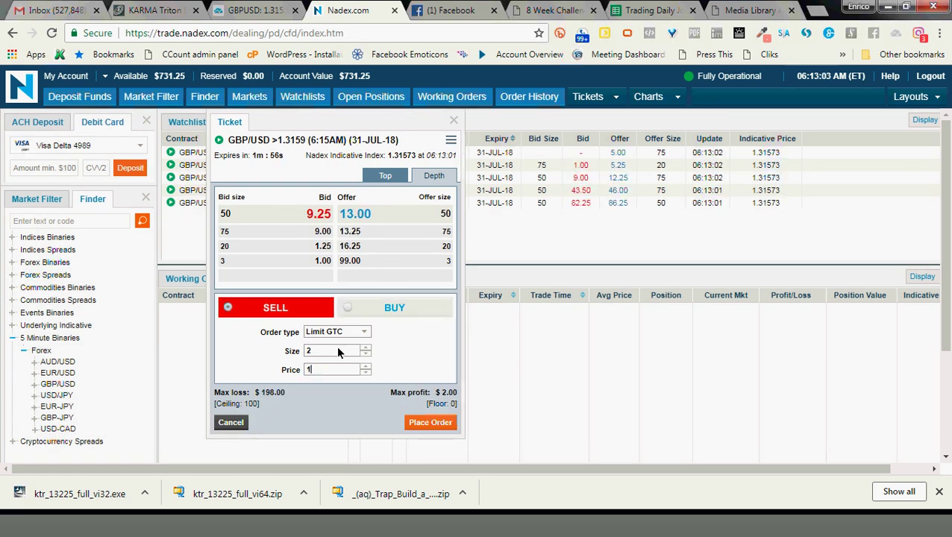
{"action": "left_click", "coordinate": [454, 120]}
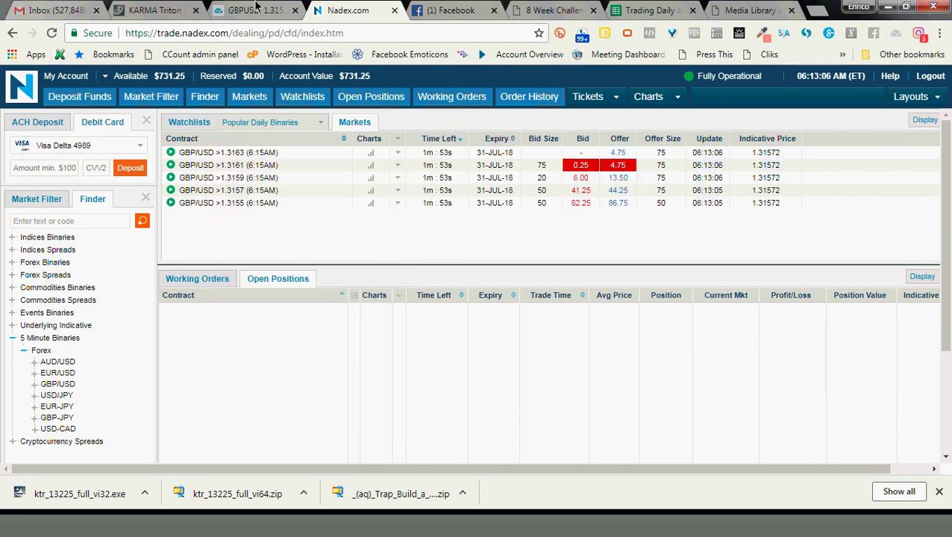
Compare GBP/USD price action on the TradingView chart with the bids and offers of the Nadex 6:15AM contracts
{"action": "left_click", "coordinate": [287, 10]}
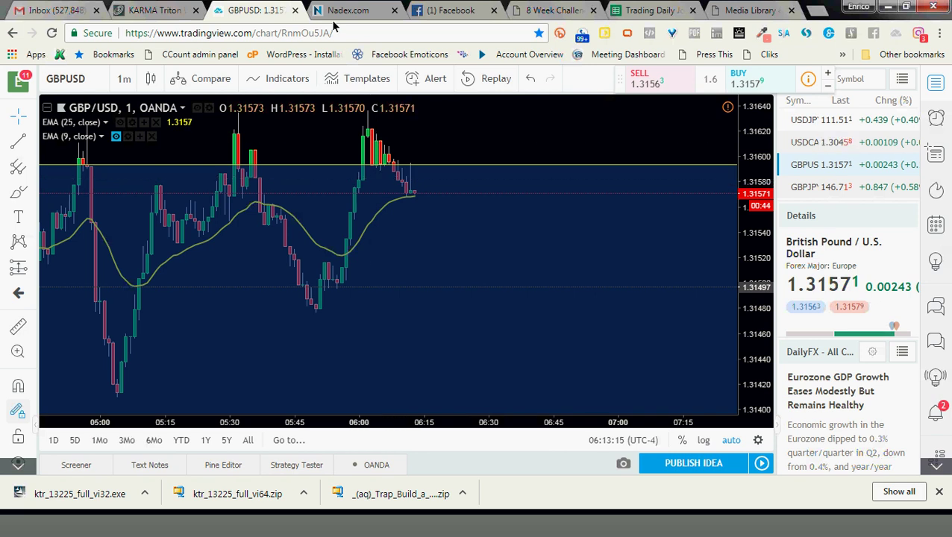
{"action": "left_click", "coordinate": [355, 10]}
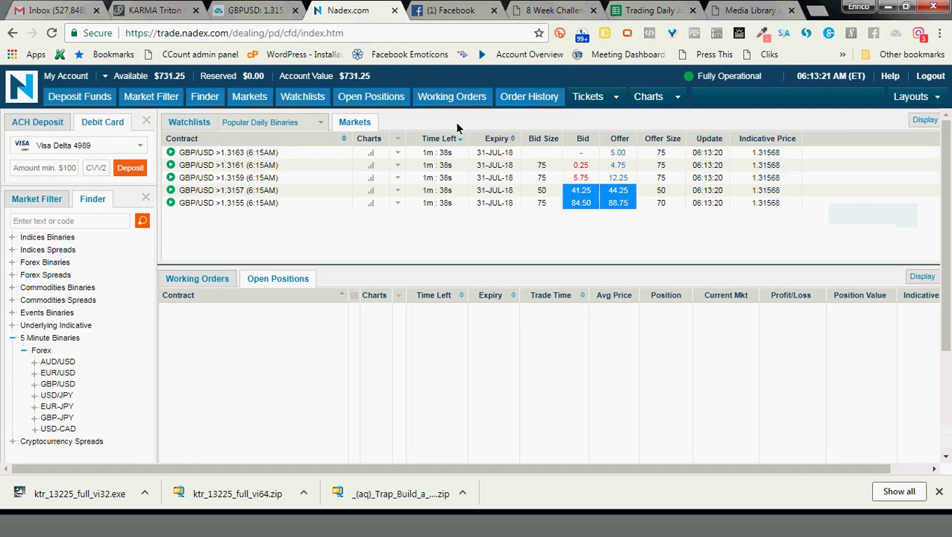
{"action": "left_click", "coordinate": [270, 7]}
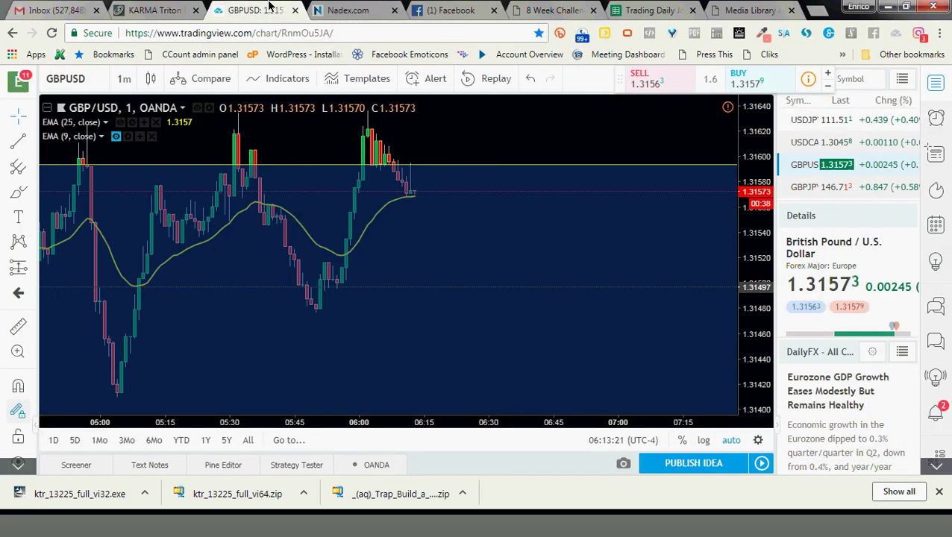
{"action": "left_click", "coordinate": [340, 9]}
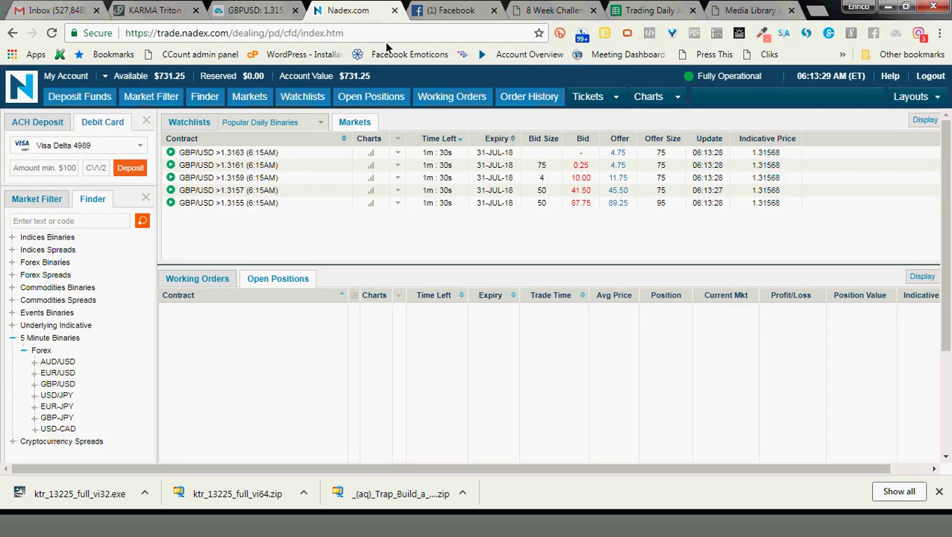
{"action": "left_click", "coordinate": [582, 196]}
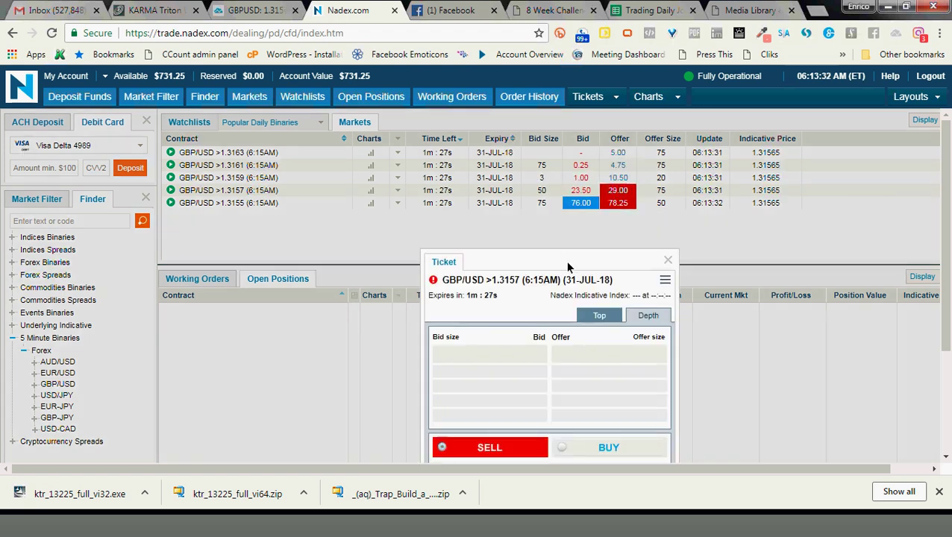
{"action": "left_click_drag", "start_coordinate": [567, 265], "coordinate": [289, 125]}
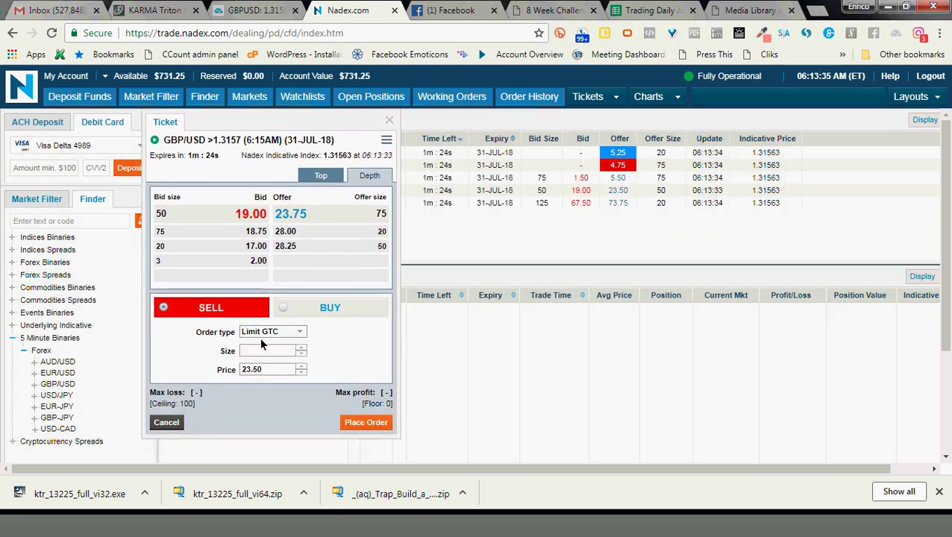
{"action": "type", "text": "2"}
{"action": "left_click", "coordinate": [273, 370]}
{"action": "left_click_drag", "start_coordinate": [273, 373], "coordinate": [207, 375]}
{"action": "type", "text": "17"}
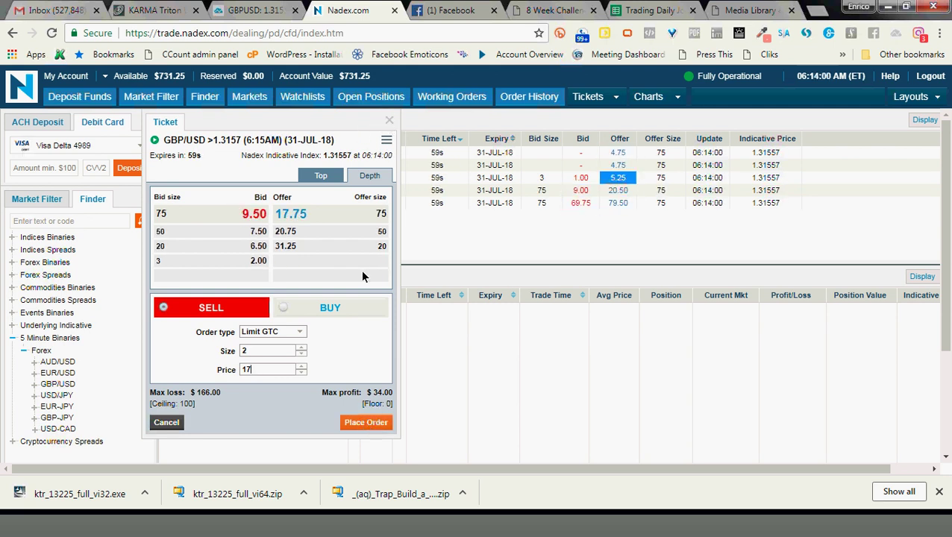
{"action": "left_click", "coordinate": [390, 121]}
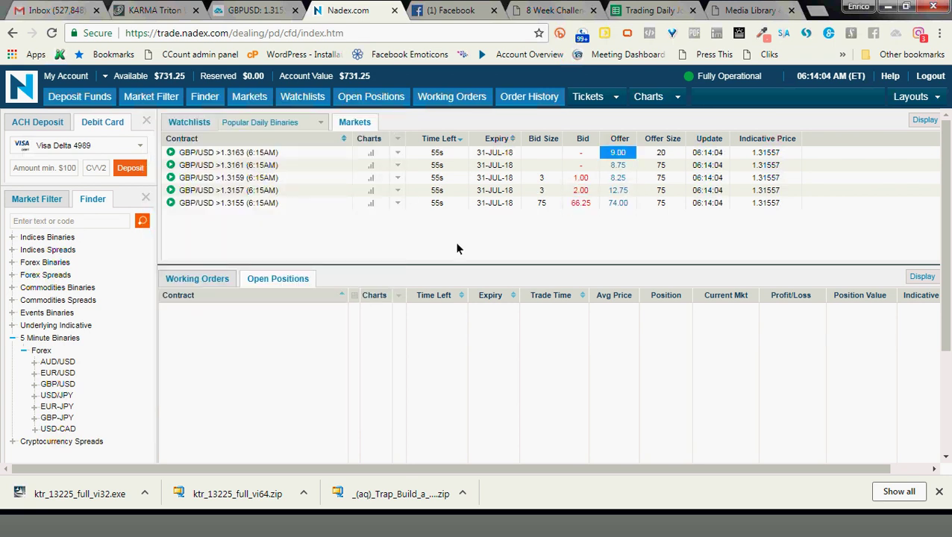
Place a Limit GTC buy order for 2 GBP/USD >1.3155 (6:15AM) contracts at a price of 83
{"action": "left_click", "coordinate": [618, 203]}
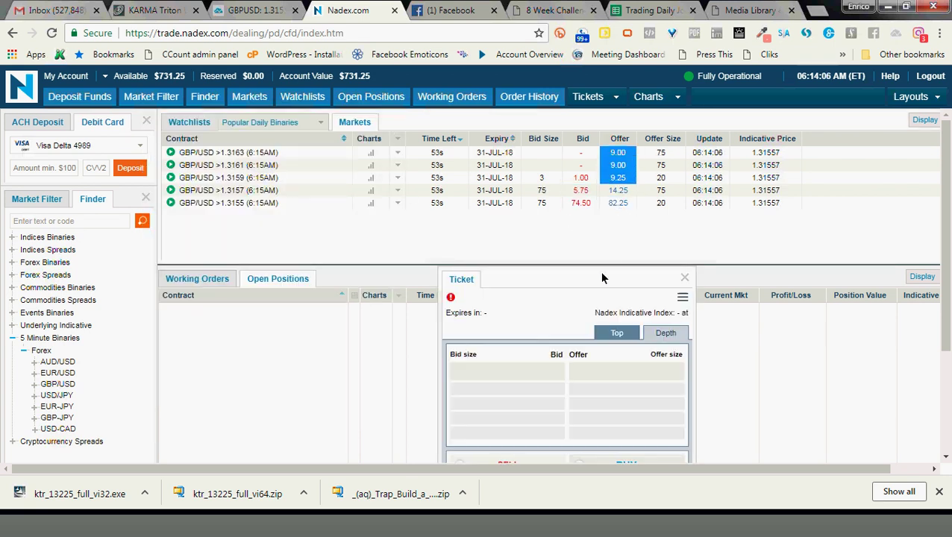
{"action": "left_click_drag", "start_coordinate": [604, 281], "coordinate": [401, 123]}
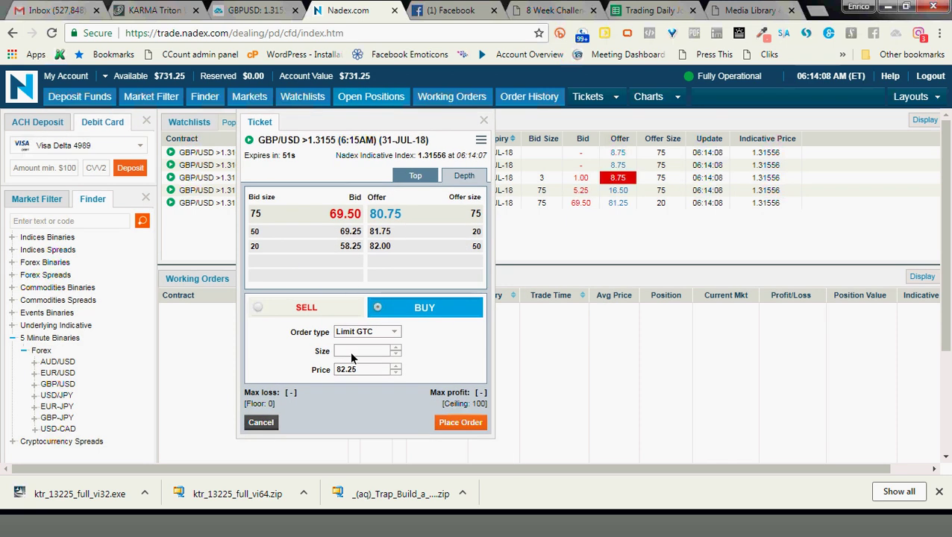
{"action": "type", "text": "2"}
{"action": "key", "text": "Tab"}
{"action": "type", "text": "83"}
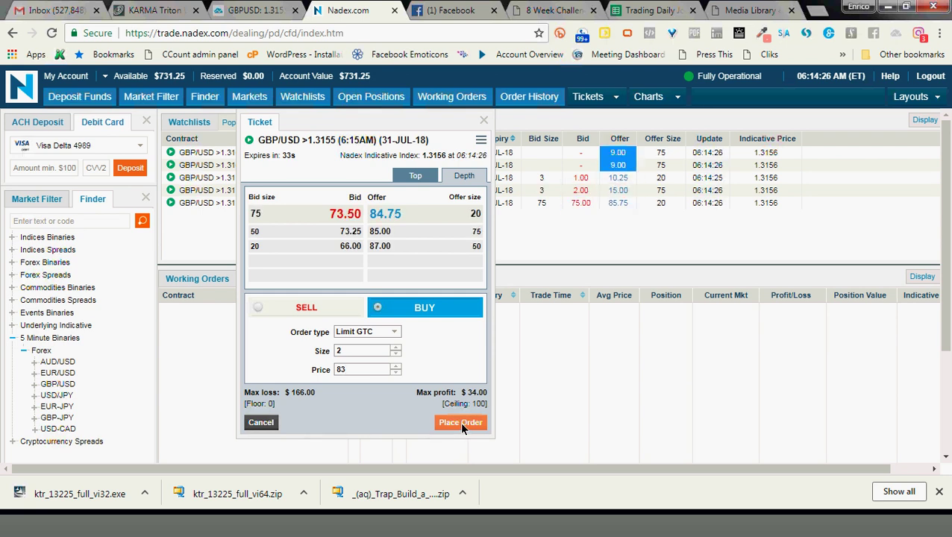
{"action": "left_click", "coordinate": [460, 423]}
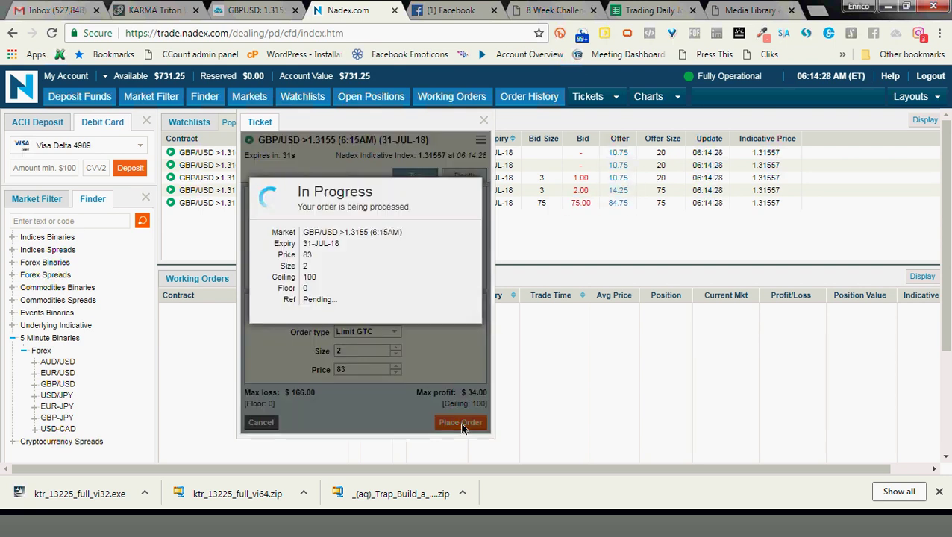
{"action": "left_click", "coordinate": [462, 326]}
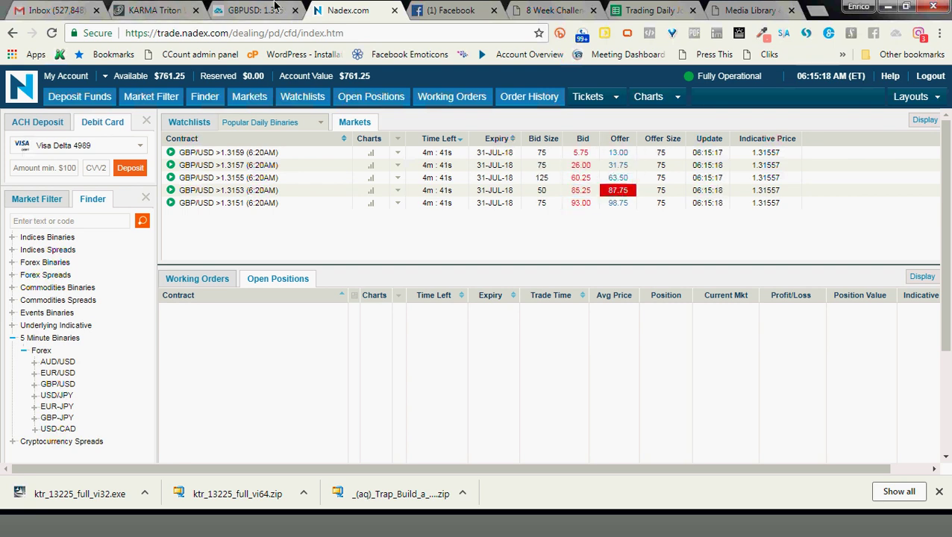
Compare the TradingView GBP/USD one-minute chart with the bids and offers of the Nadex 6:20AM contracts
{"action": "left_click", "coordinate": [258, 10]}
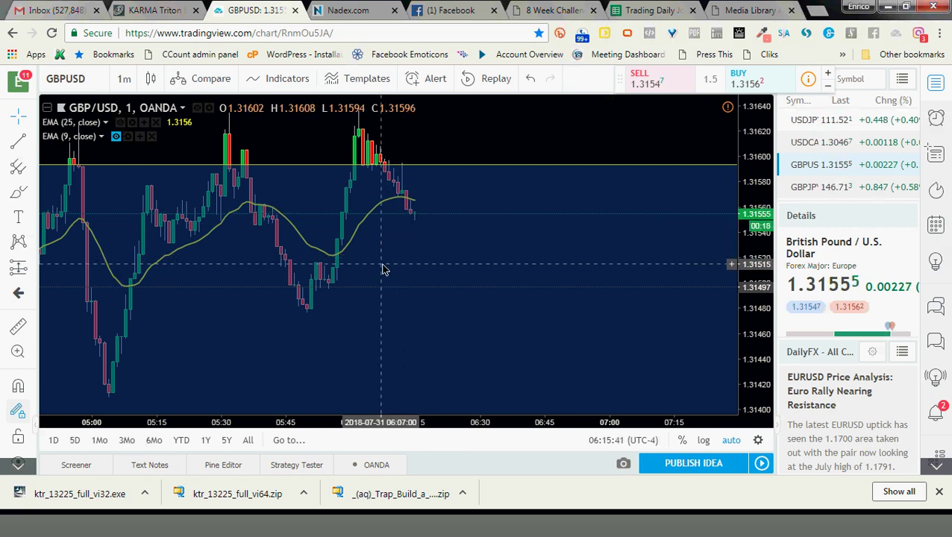
{"action": "left_click", "coordinate": [351, 10]}
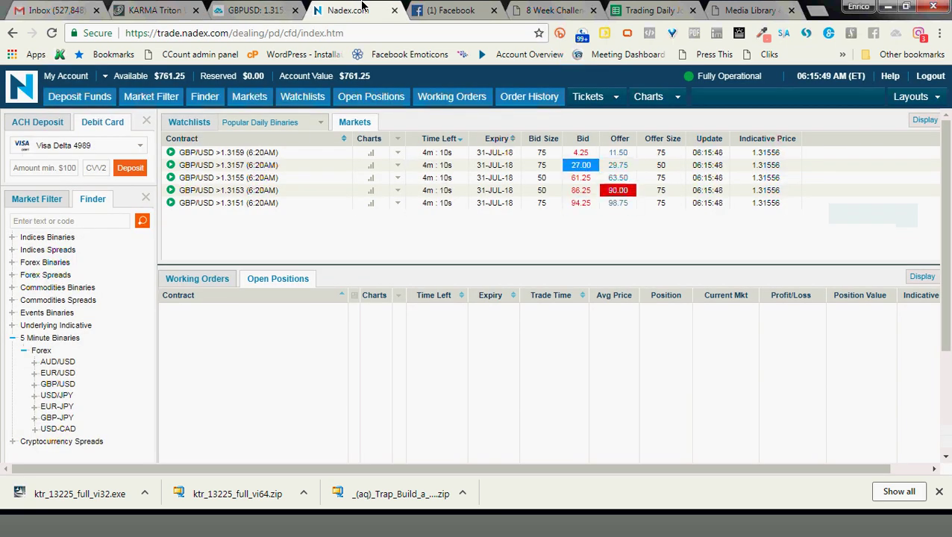
{"action": "left_click", "coordinate": [277, 6]}
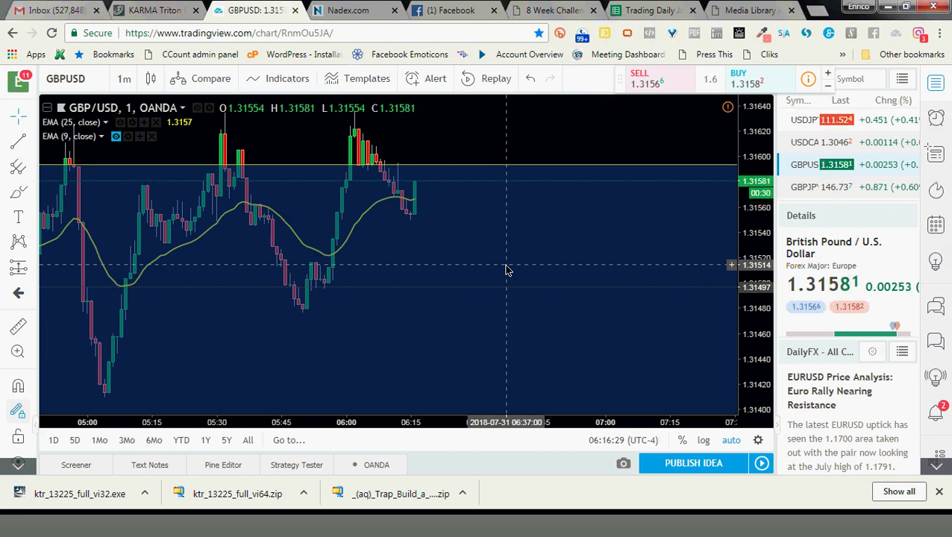
{"action": "left_click", "coordinate": [341, 9]}
{"action": "left_click", "coordinate": [257, 10]}
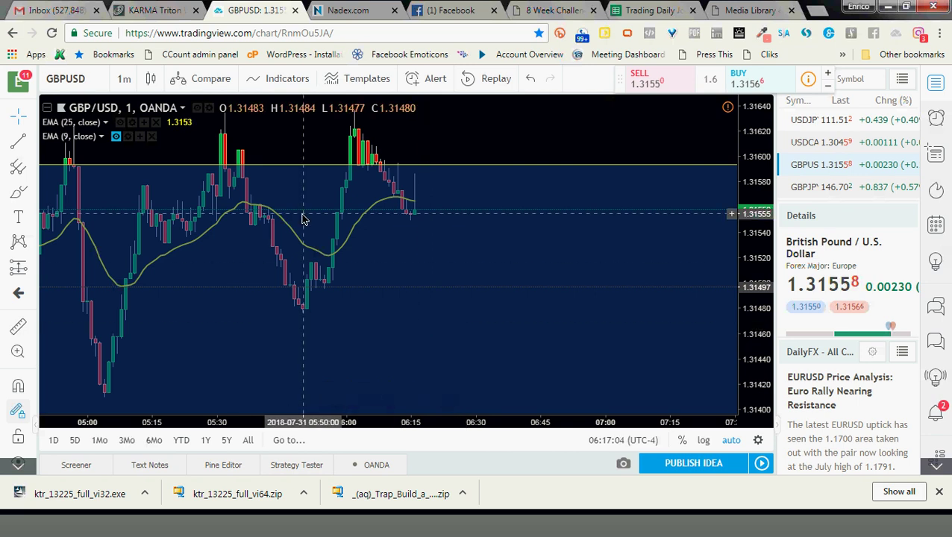
{"action": "left_click", "coordinate": [360, 7]}
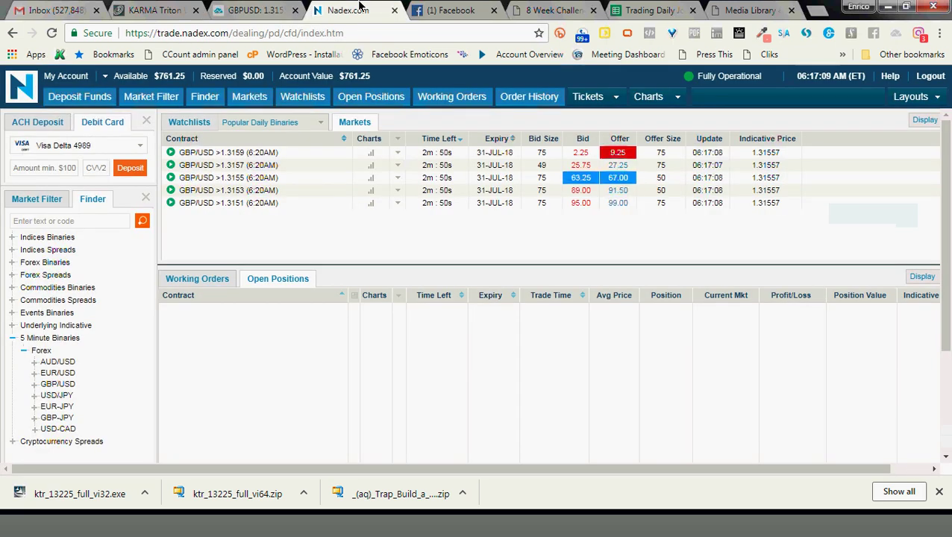
Prepare a Limit GTC sell ticket for GBP/USD >1.3157 (6:20AM) with size 2 and price 17, without submitting it
{"action": "left_click", "coordinate": [580, 165]}
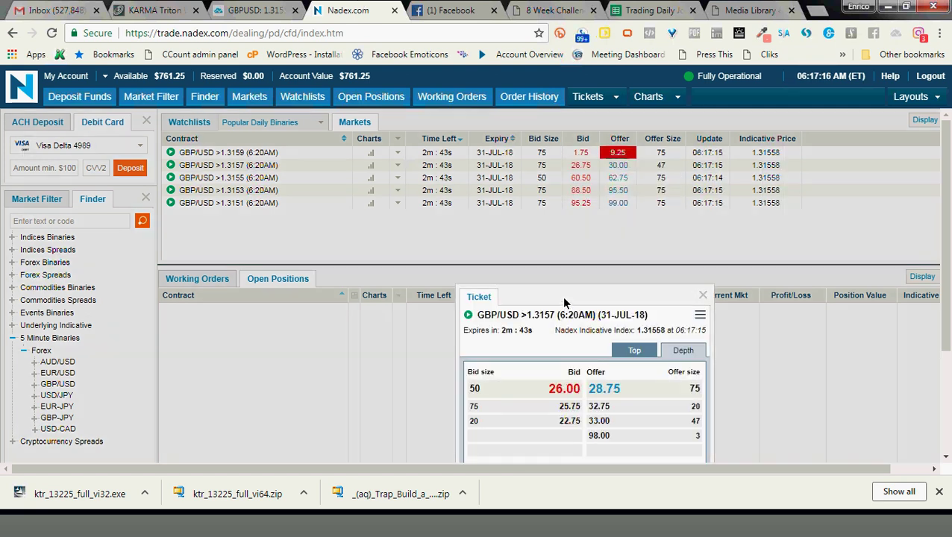
{"action": "left_click_drag", "start_coordinate": [564, 303], "coordinate": [291, 133]}
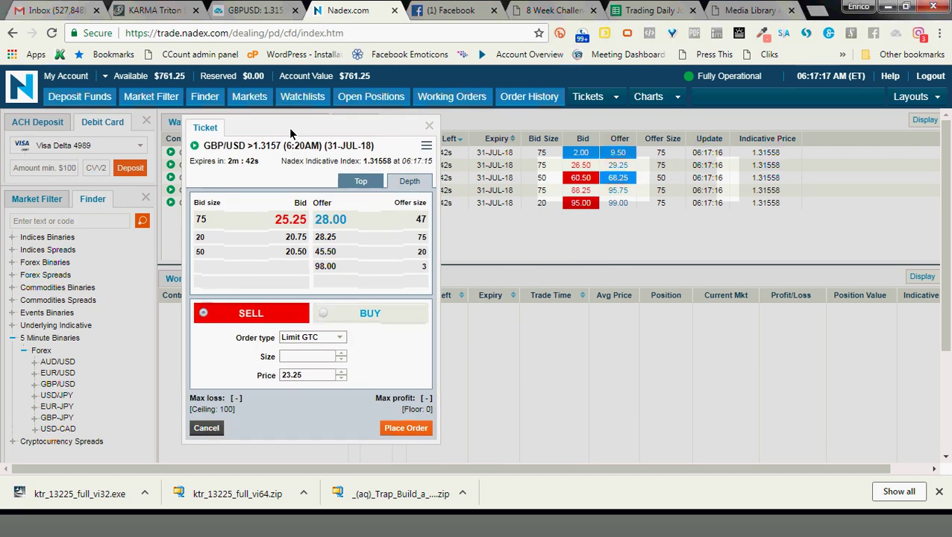
{"action": "type", "text": "2"}
{"action": "key", "text": "Tab"}
{"action": "type", "text": "17"}
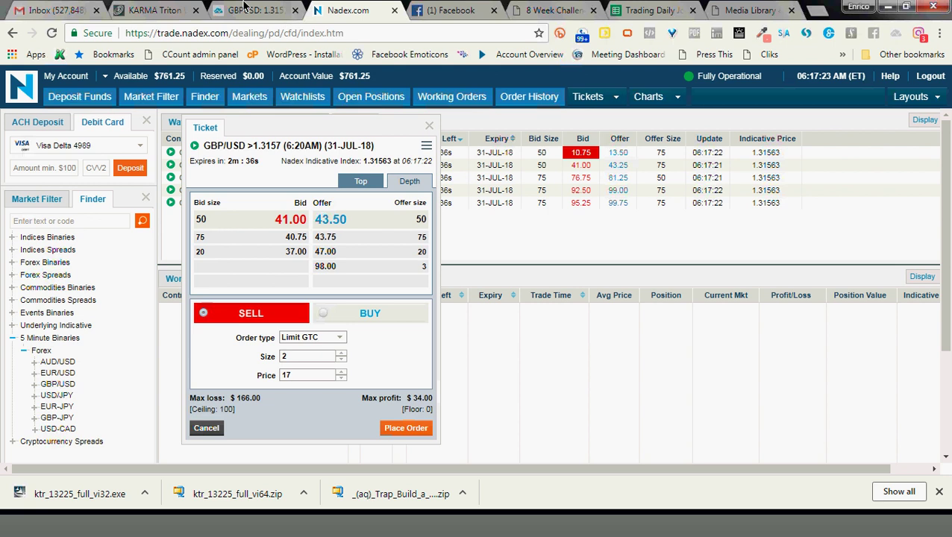
Monitor the TradingView GBP/USD chart against the live bid and offer in the open >1.3157 (6:20AM) sell ticket
{"action": "left_click", "coordinate": [252, 10]}
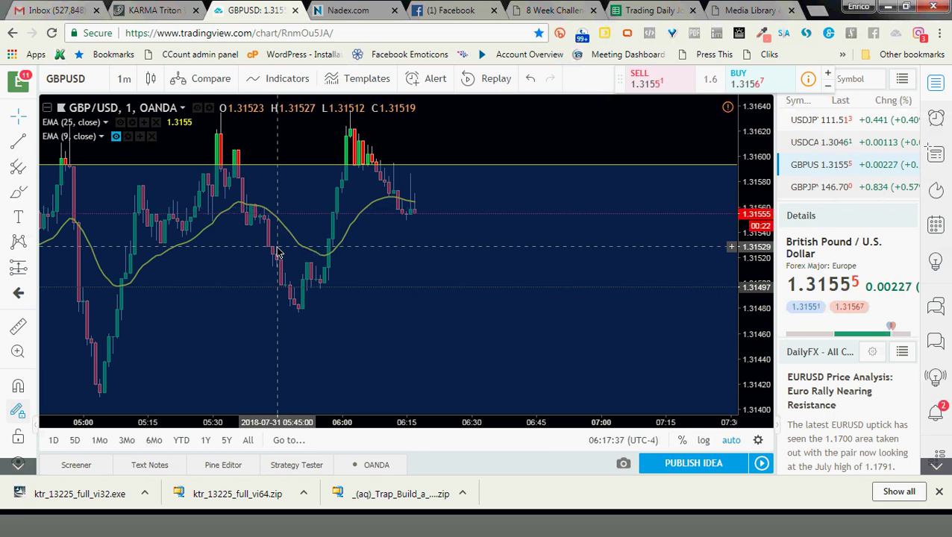
{"action": "left_click", "coordinate": [356, 10]}
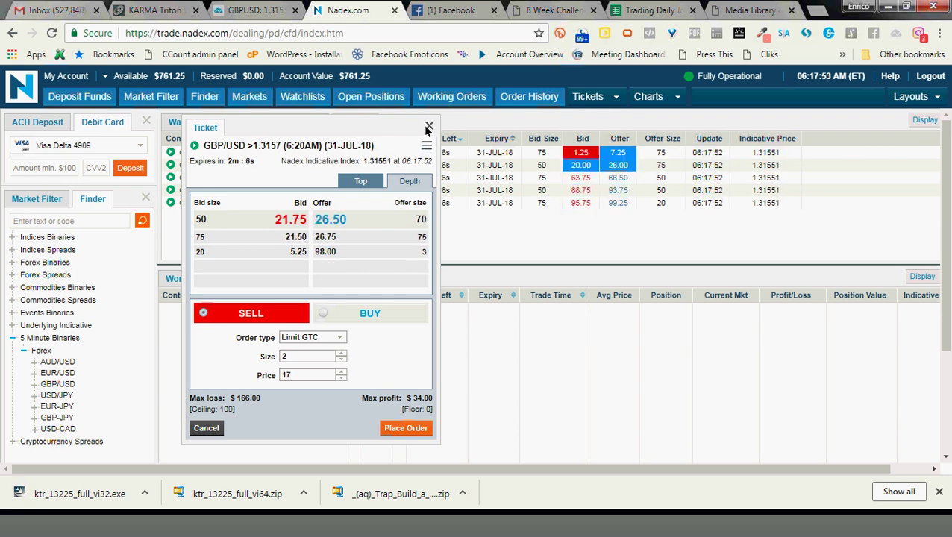
{"action": "left_click", "coordinate": [252, 7]}
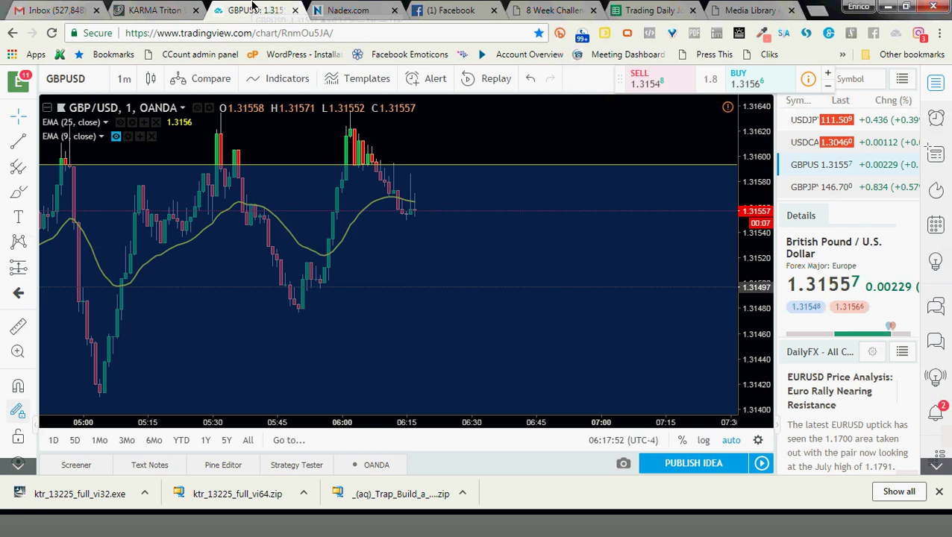
{"action": "left_click", "coordinate": [350, 9]}
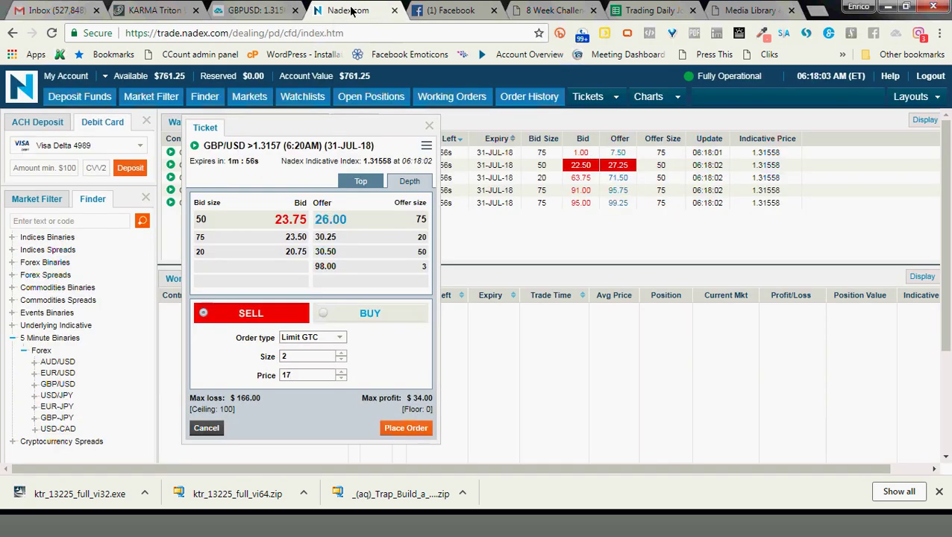
{"action": "left_click", "coordinate": [261, 6]}
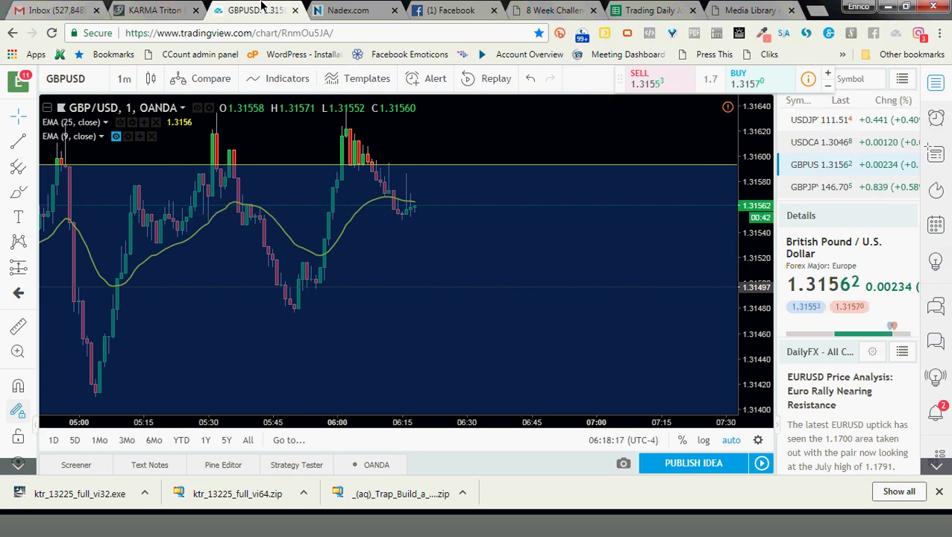
{"action": "left_click", "coordinate": [336, 9]}
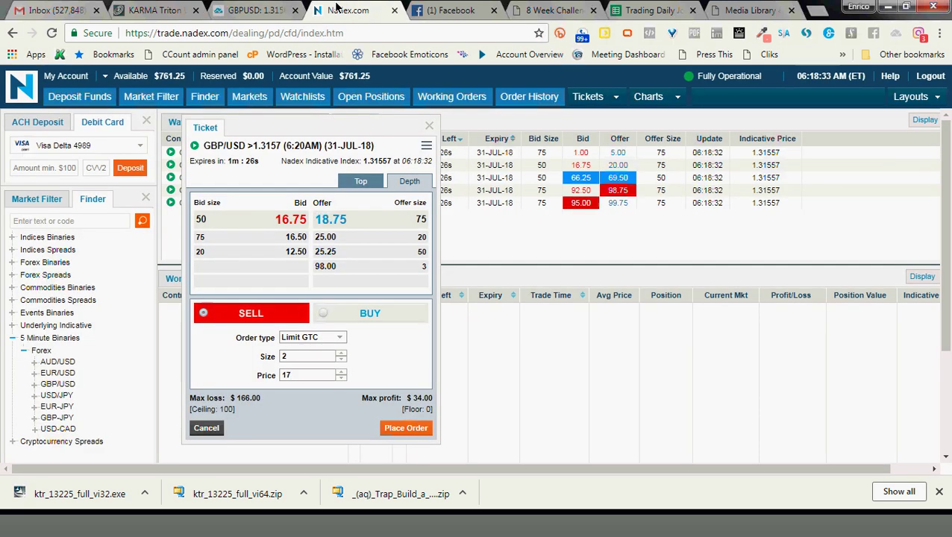
{"action": "left_click_drag", "start_coordinate": [364, 135], "coordinate": [353, 135]}
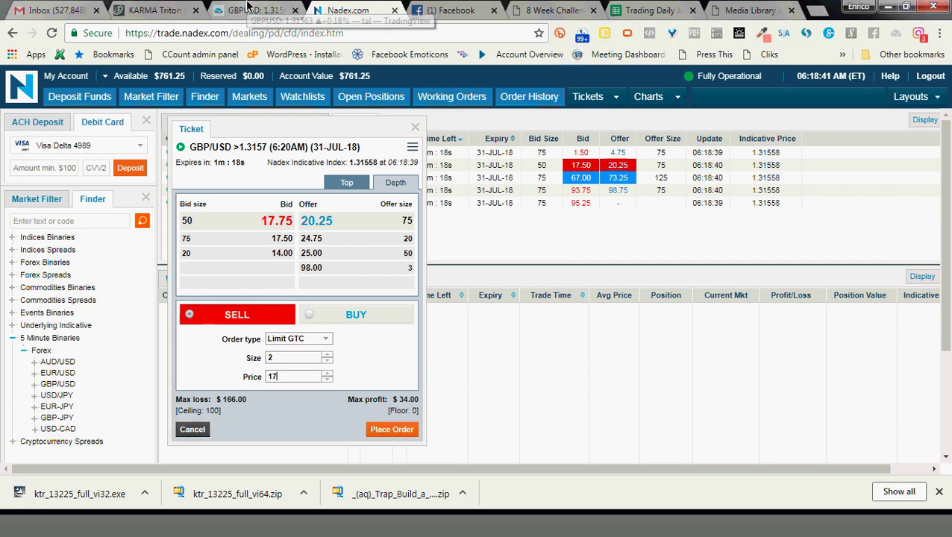
Check the TradingView GBP/USD chart once more and discard the open Nadex sell ticket for GBP/USD >1.3157 (6:20AM)
{"action": "left_click", "coordinate": [255, 6]}
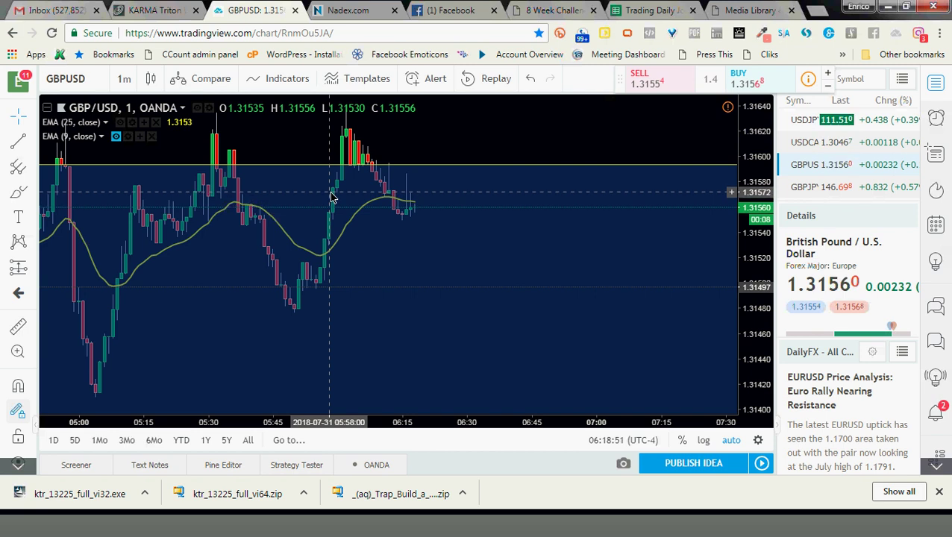
{"action": "left_click", "coordinate": [361, 9]}
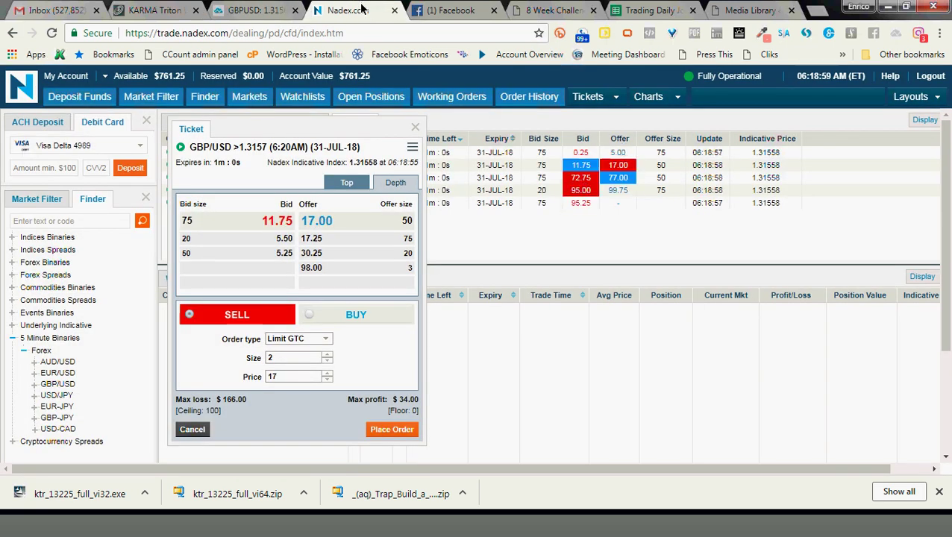
{"action": "left_click", "coordinate": [414, 127]}
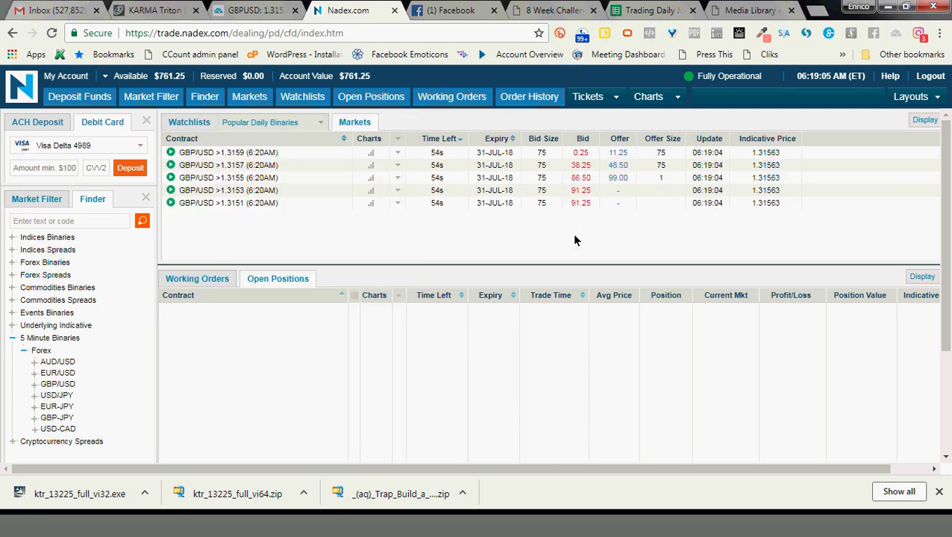
Prepare a Limit GTC sell ticket for GBP/USD >1.3157 (6:20AM) with size 2 and price 83, and discard it without submitting
{"action": "left_click", "coordinate": [587, 171]}
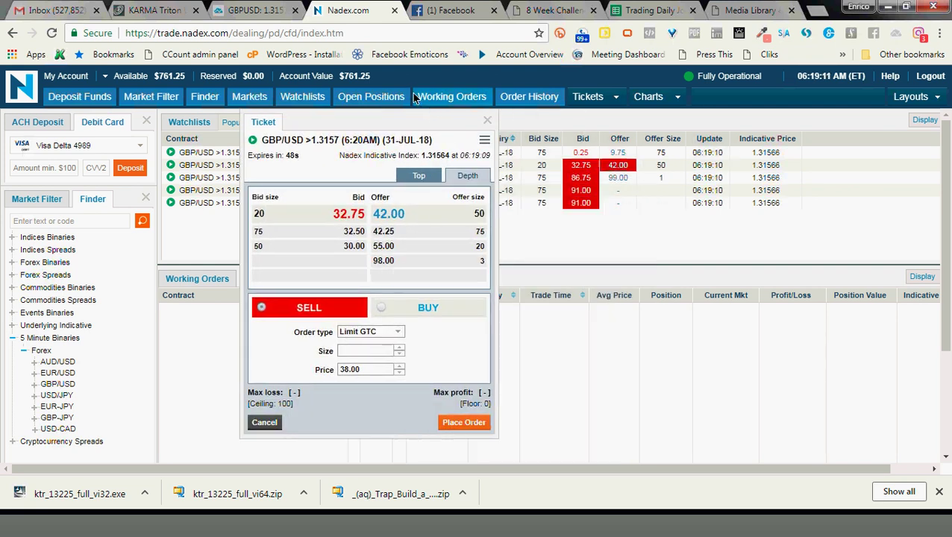
{"action": "left_click", "coordinate": [365, 352]}
{"action": "type", "text": "2"}
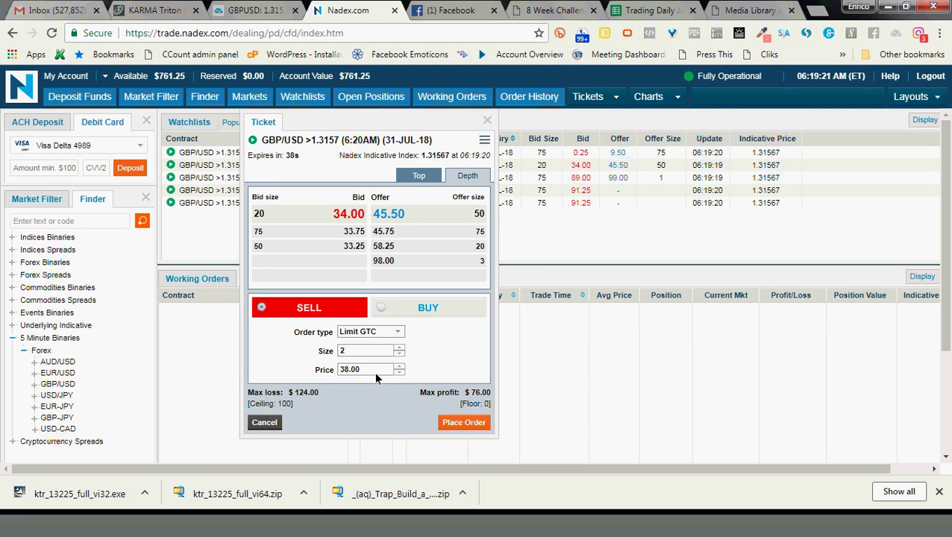
{"action": "left_click", "coordinate": [372, 371]}
{"action": "left_click", "coordinate": [371, 371]}
{"action": "type", "text": "1"}
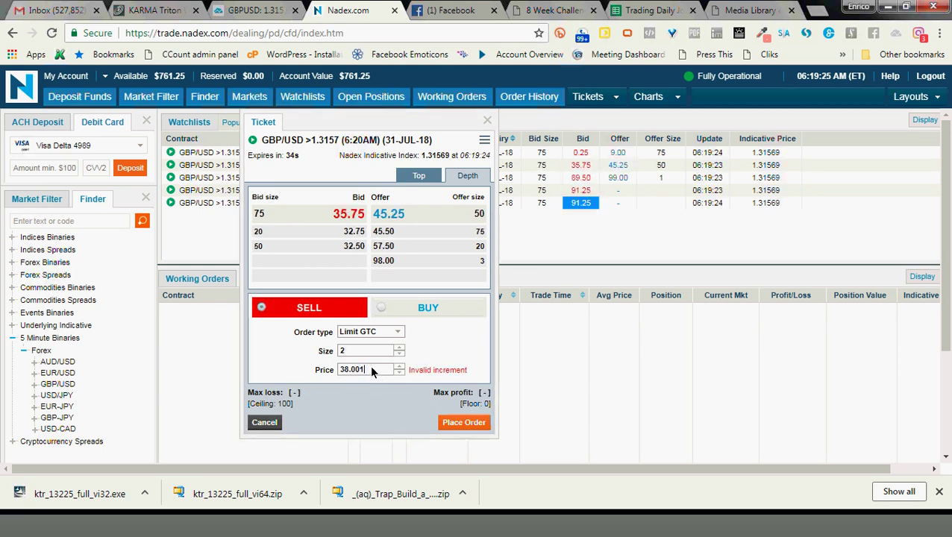
{"action": "left_click_drag", "start_coordinate": [371, 371], "coordinate": [315, 371]}
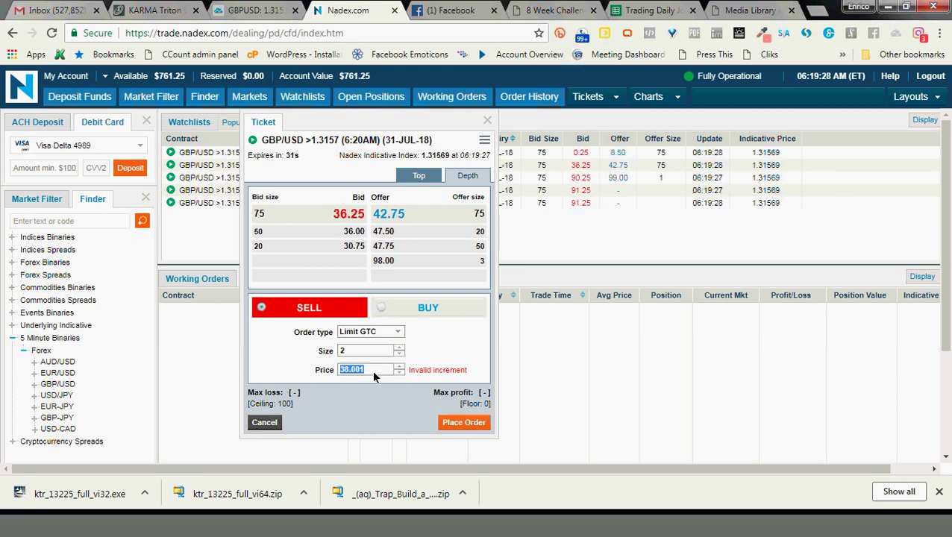
{"action": "type", "text": "83"}
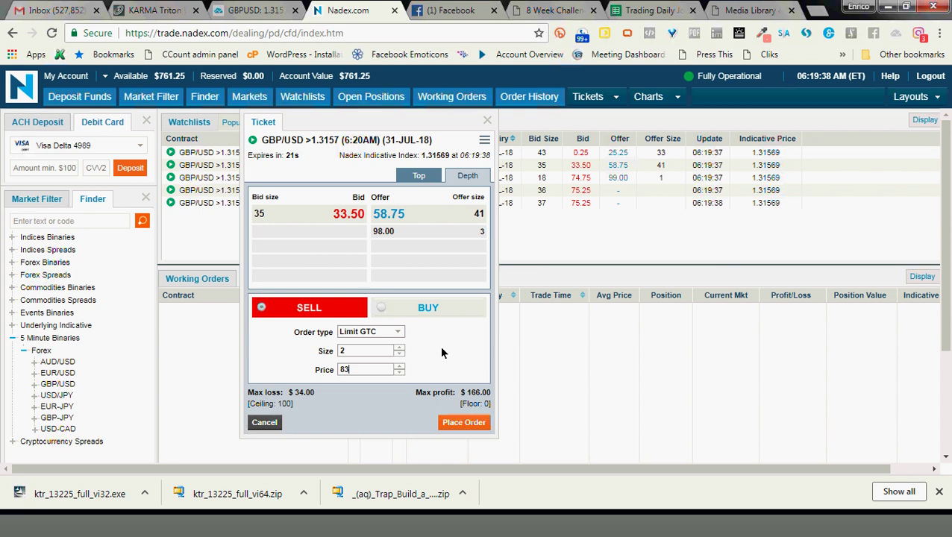
{"action": "left_click", "coordinate": [487, 120]}
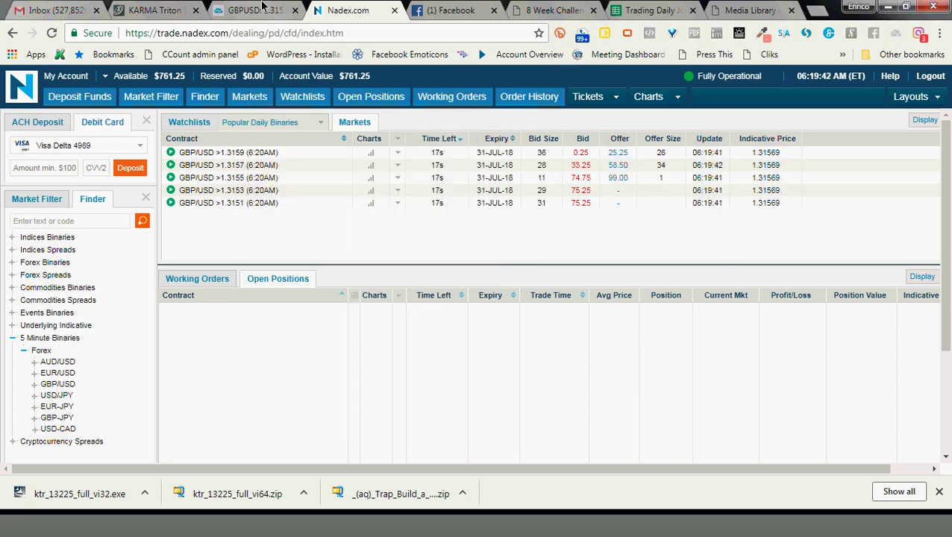
Compare the TradingView GBP/USD one-minute chart with the bids and offers of the Nadex 6:20AM and 6:25AM contracts
{"action": "left_click", "coordinate": [262, 10]}
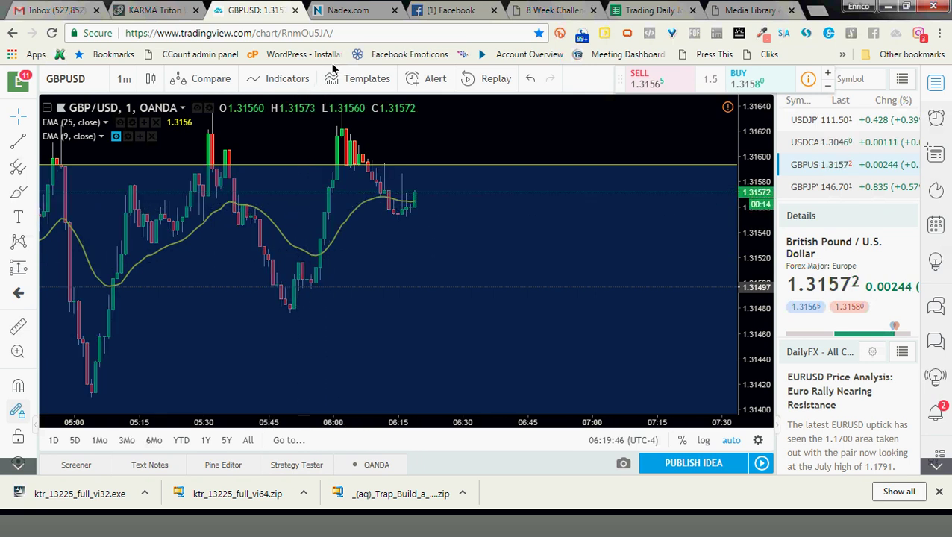
{"action": "left_click", "coordinate": [351, 10]}
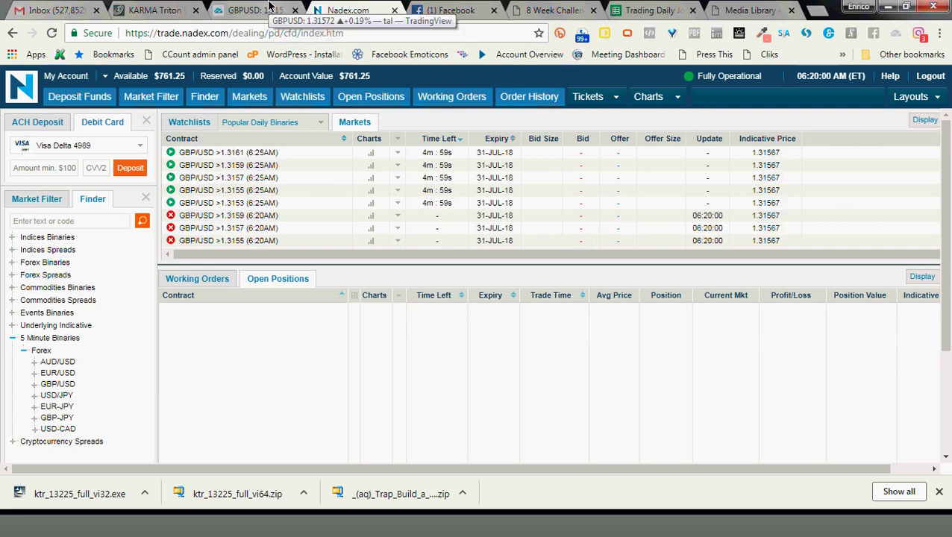
{"action": "left_click", "coordinate": [270, 8]}
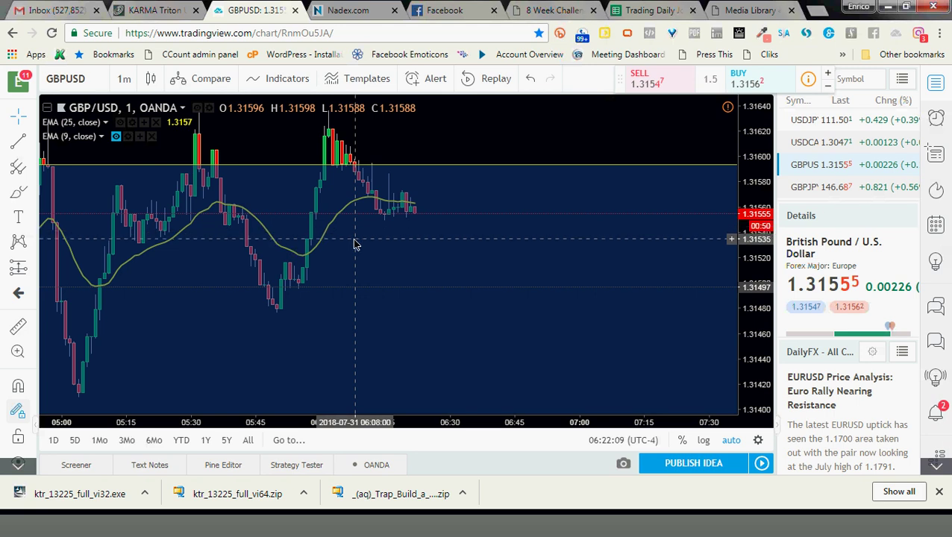
{"action": "left_click", "coordinate": [354, 9]}
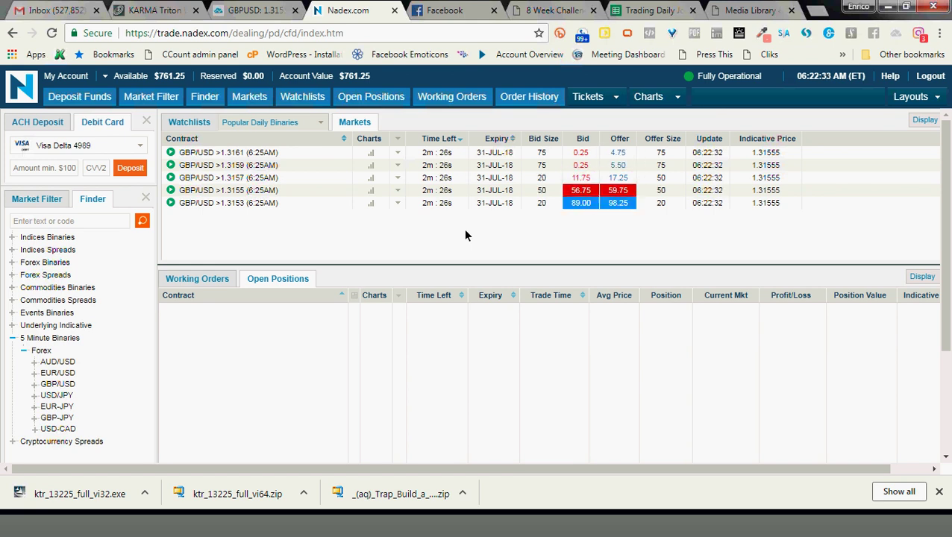
{"action": "left_click", "coordinate": [251, 9]}
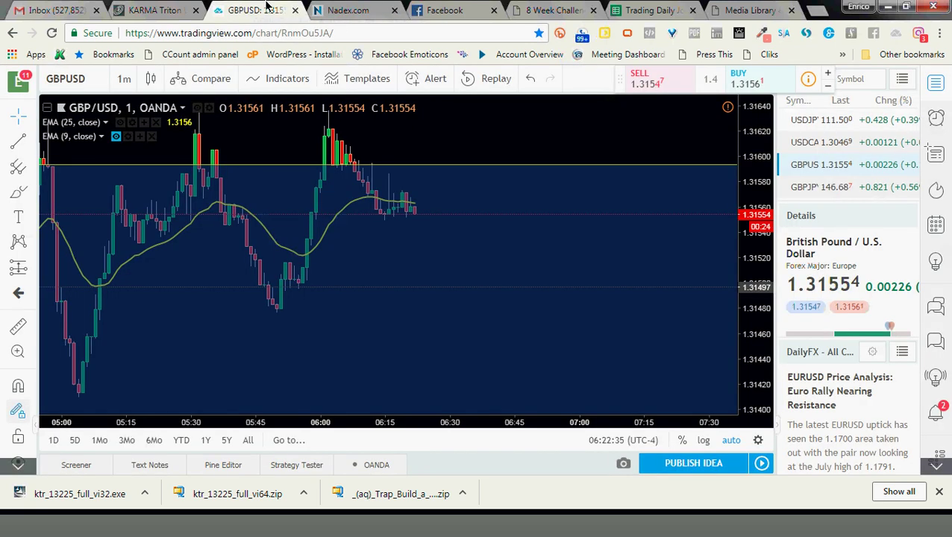
{"action": "left_click", "coordinate": [343, 7]}
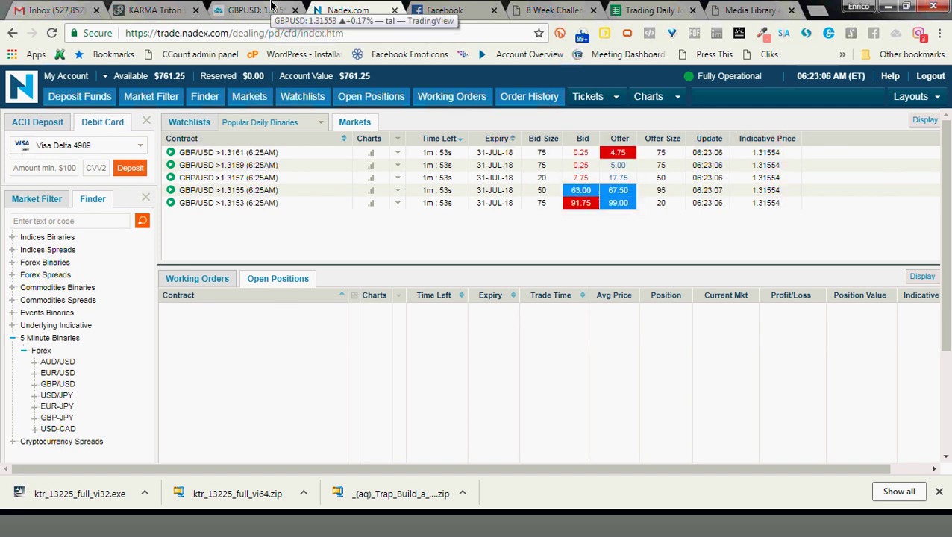
{"action": "left_click", "coordinate": [238, 9]}
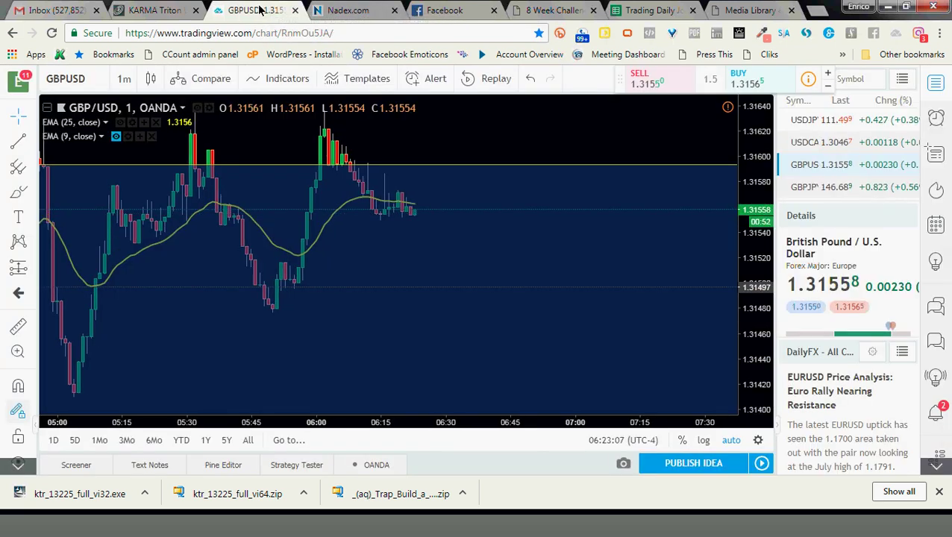
{"action": "left_click", "coordinate": [336, 9]}
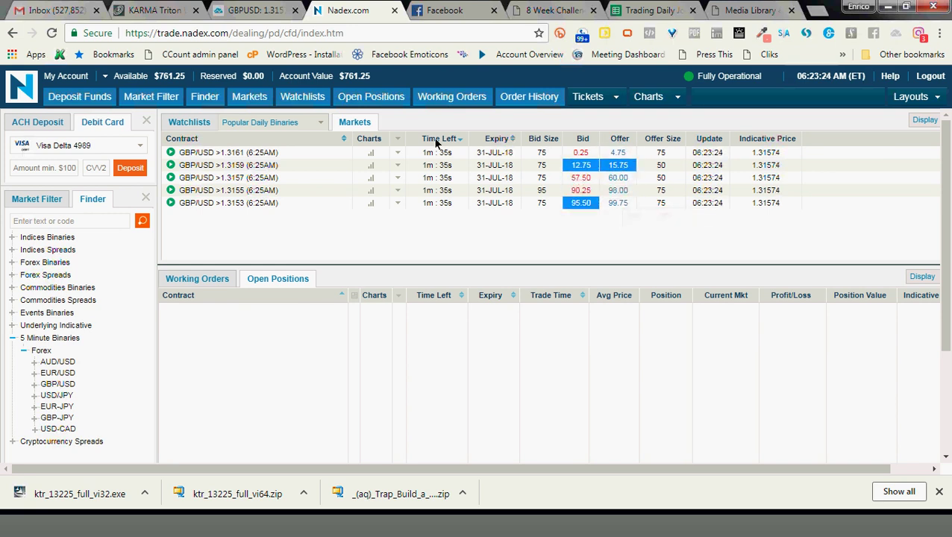
{"action": "left_click", "coordinate": [242, 8]}
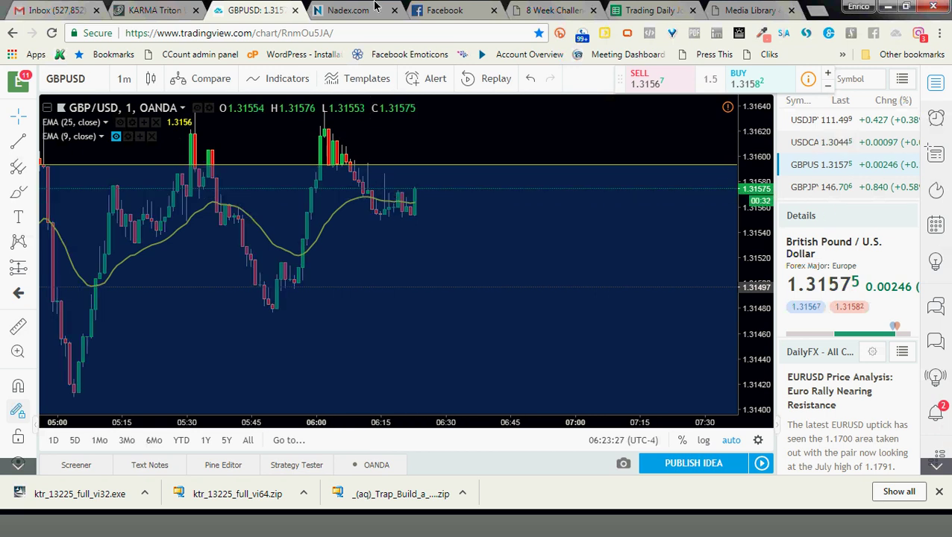
{"action": "left_click", "coordinate": [351, 10]}
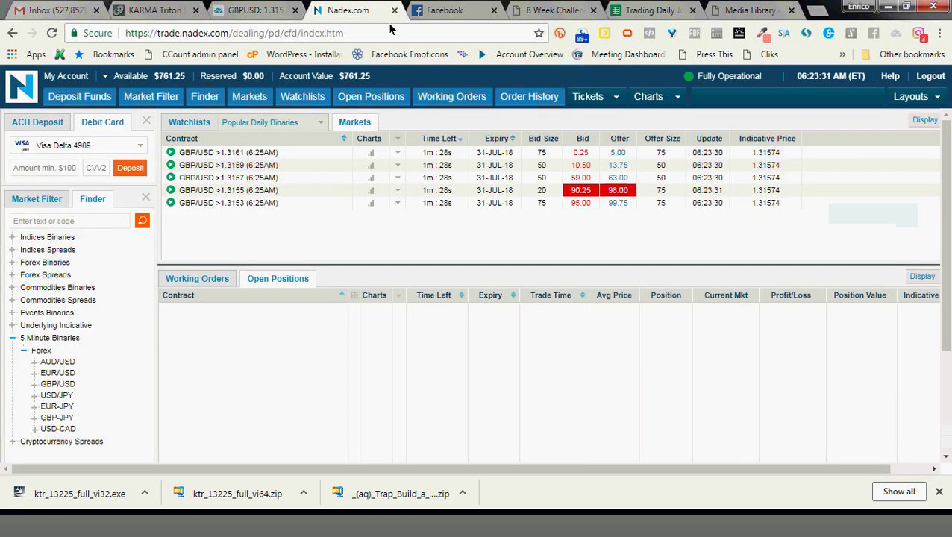
{"action": "left_click", "coordinate": [615, 188]}
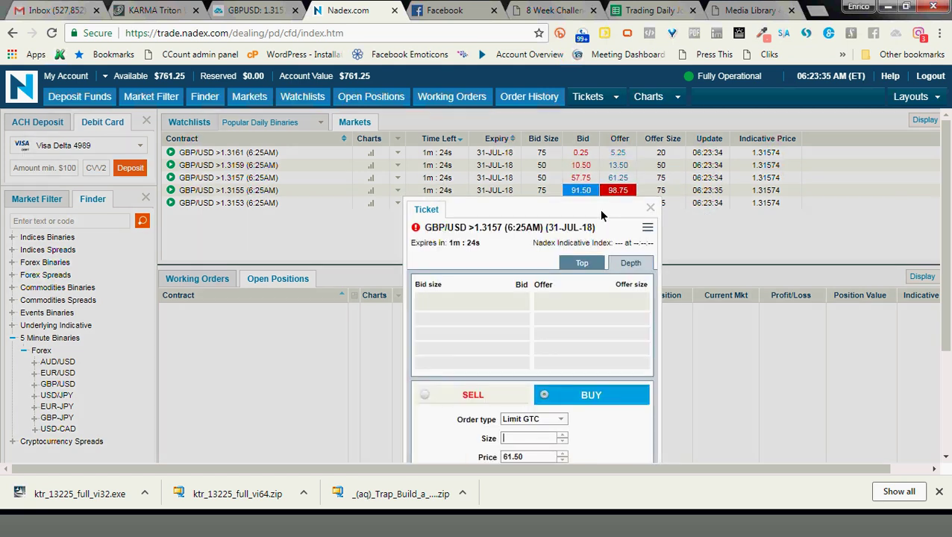
{"action": "left_click_drag", "start_coordinate": [602, 212], "coordinate": [313, 141]}
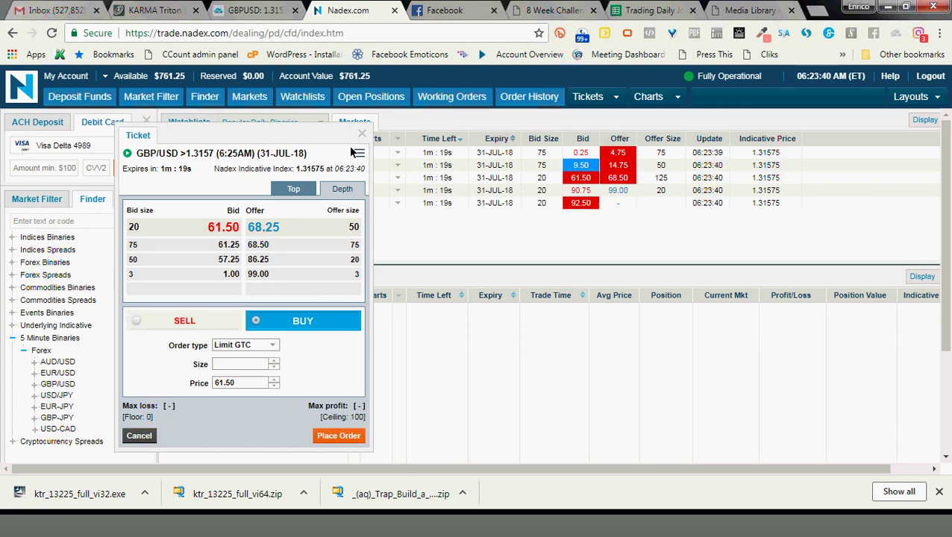
{"action": "left_click", "coordinate": [267, 363]}
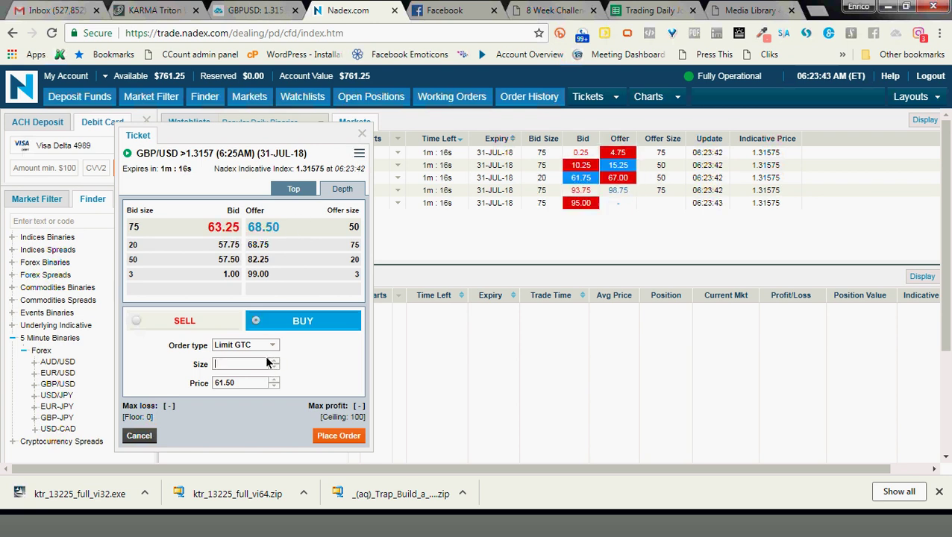
{"action": "type", "text": "2"}
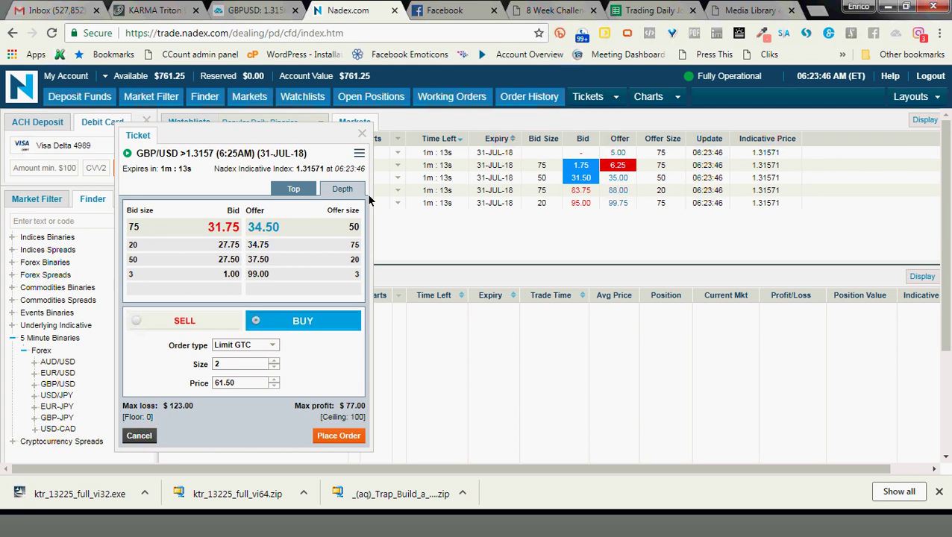
{"action": "left_click", "coordinate": [363, 135]}
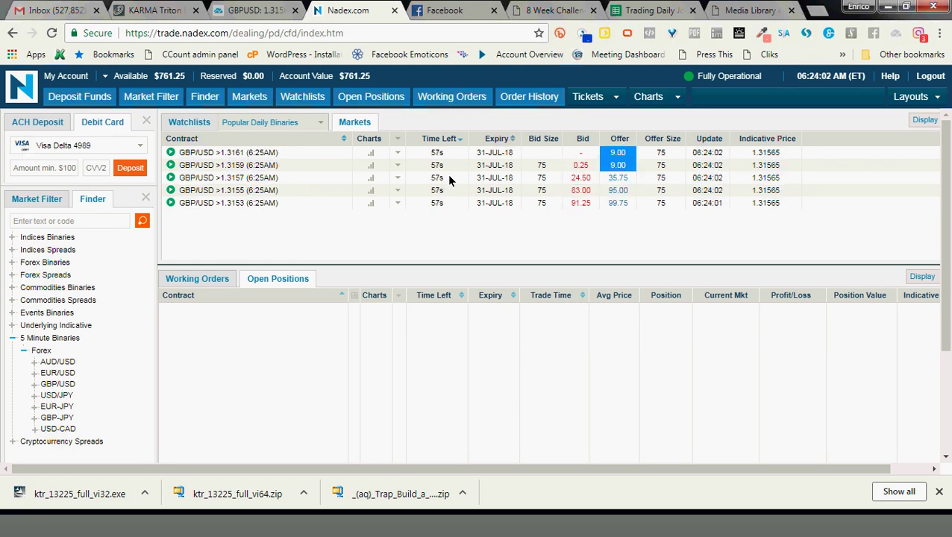
Prepare a Limit GTC sell ticket for GBP/USD >1.3157 (6:25AM) with size 2 and price 17, and discard it without submitting
{"action": "left_click", "coordinate": [585, 179]}
{"action": "left_click_drag", "start_coordinate": [579, 238], "coordinate": [300, 126]}
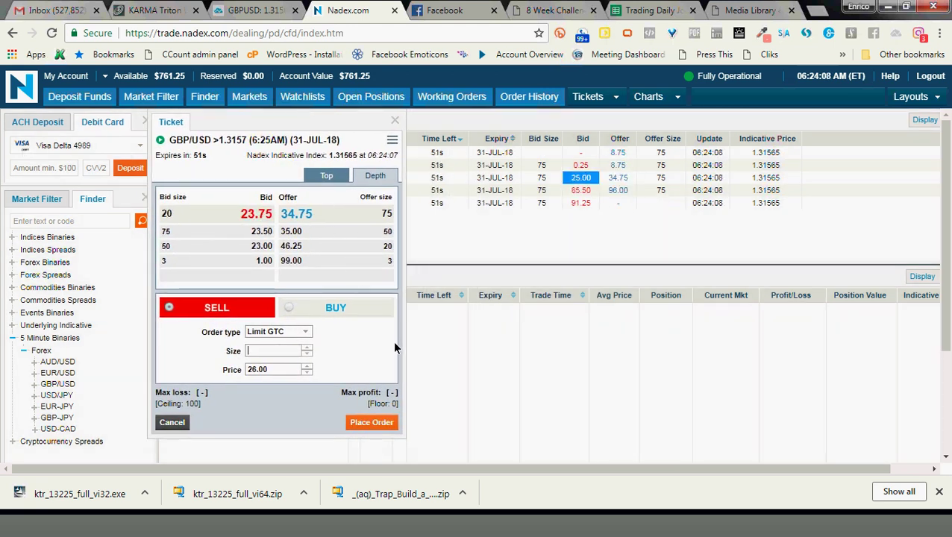
{"action": "type", "text": "2"}
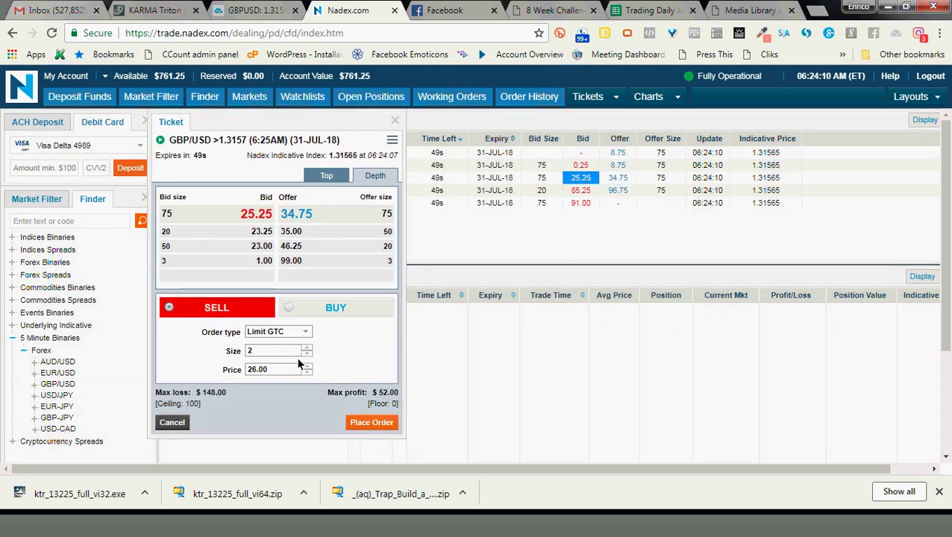
{"action": "key", "text": "Tab"}
{"action": "type", "text": "17"}
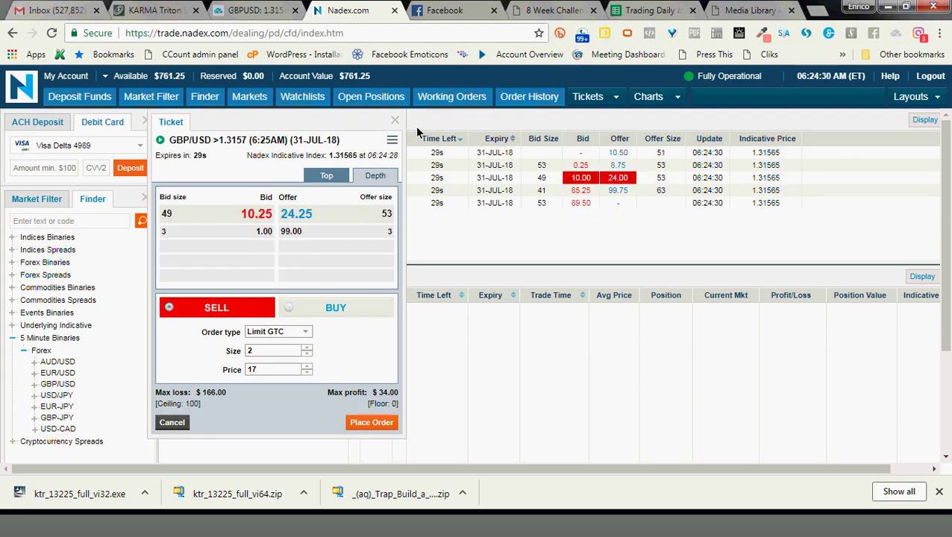
{"action": "left_click", "coordinate": [394, 120]}
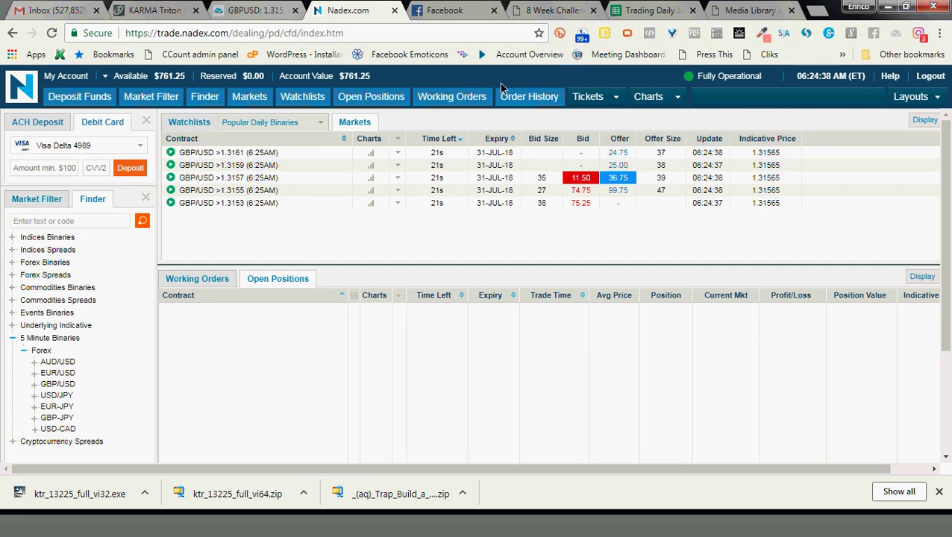
Compare the TradingView GBP/USD one-minute chart with the bids and offers of the Nadex 6:30AM contracts
{"action": "left_click", "coordinate": [254, 9]}
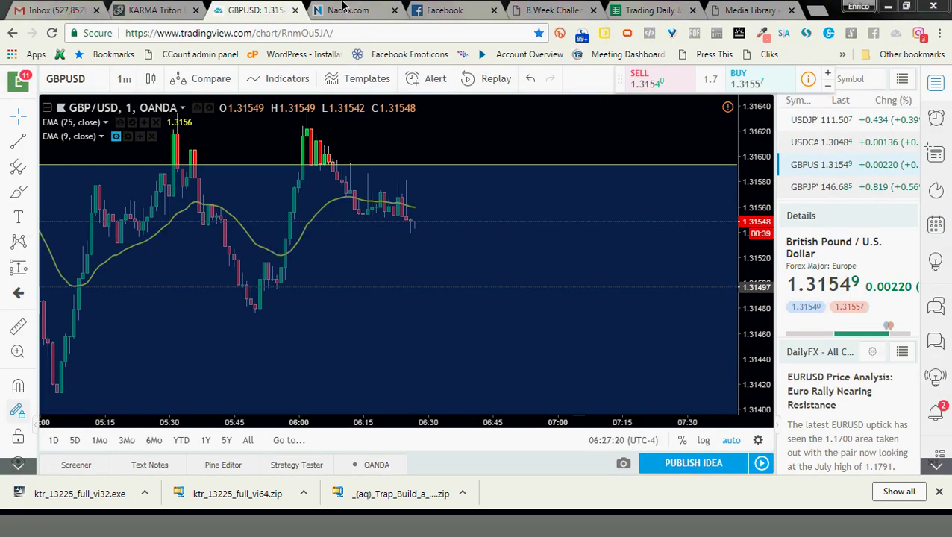
{"action": "left_click", "coordinate": [346, 7]}
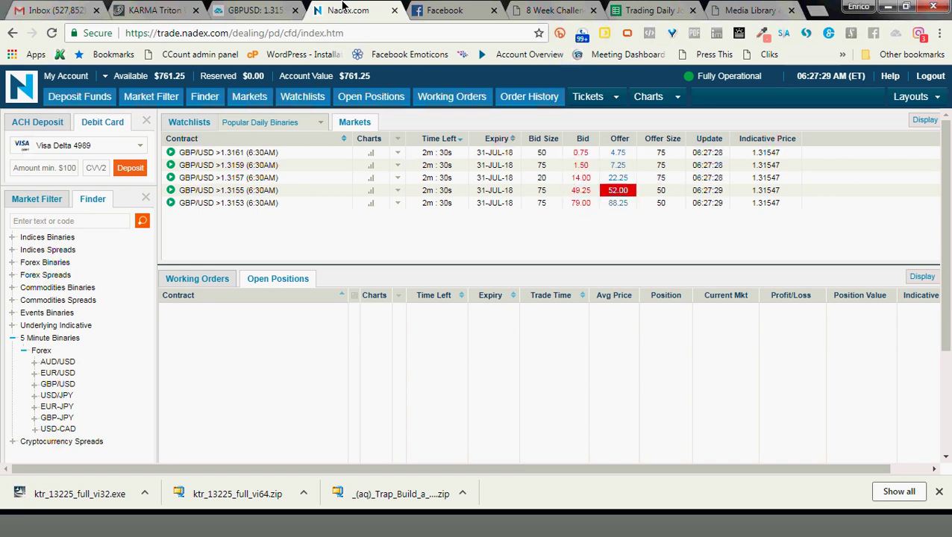
{"action": "left_click", "coordinate": [271, 6]}
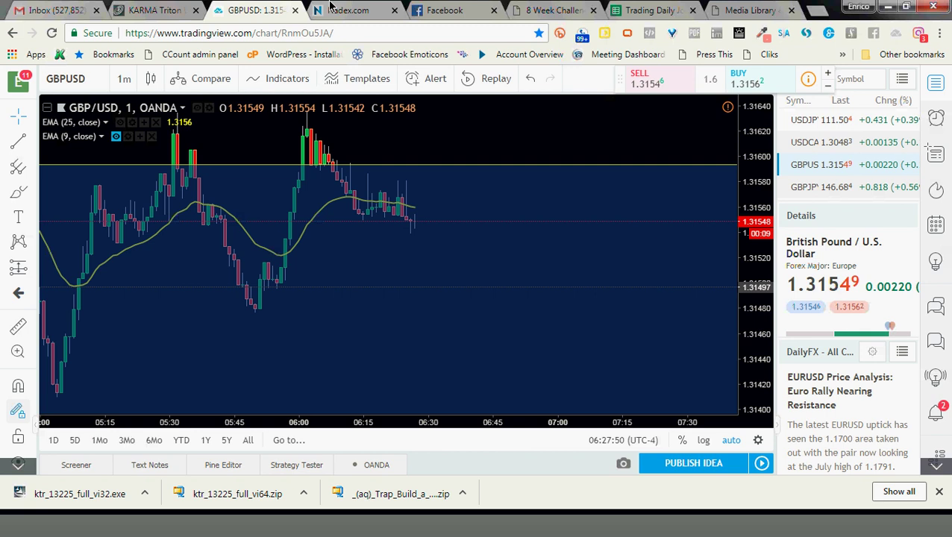
{"action": "left_click", "coordinate": [332, 10]}
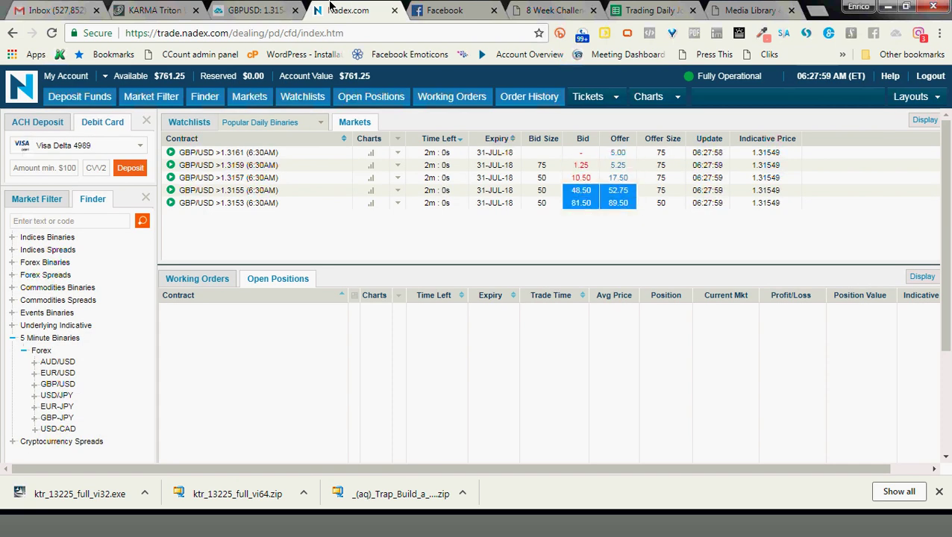
{"action": "left_click", "coordinate": [290, 8]}
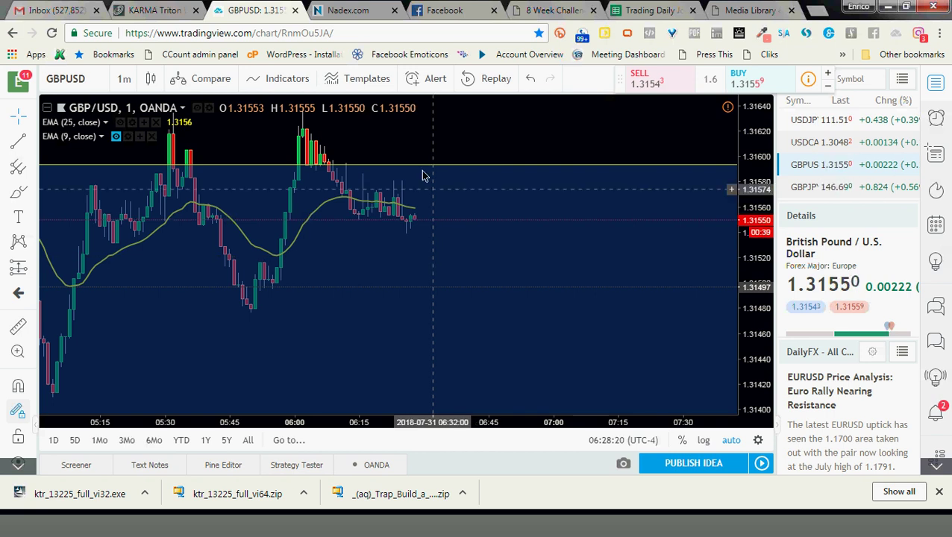
{"action": "left_click", "coordinate": [335, 10]}
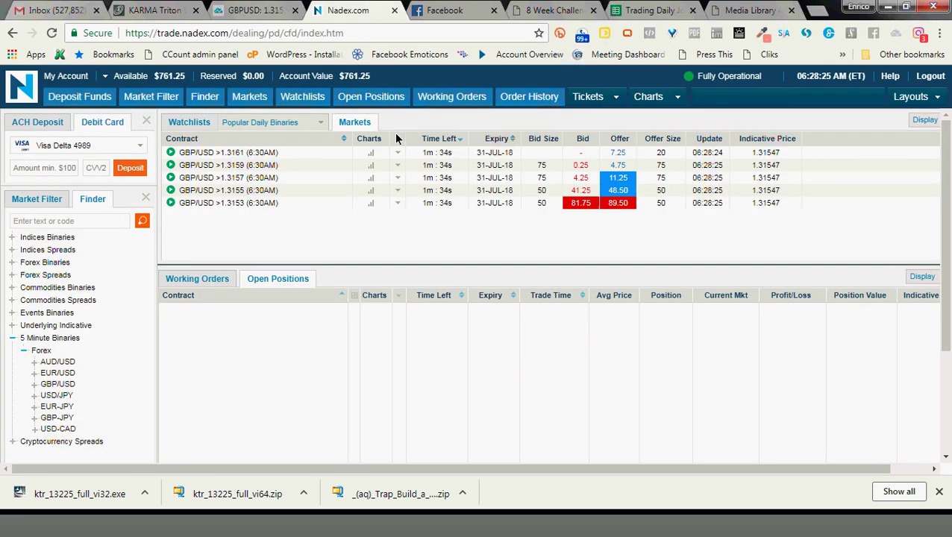
Prepare a Limit GTC sell ticket for GBP/USD >1.3155 (6:30AM) with size 2 and price 17, and discard it without submitting
{"action": "left_click", "coordinate": [583, 193]}
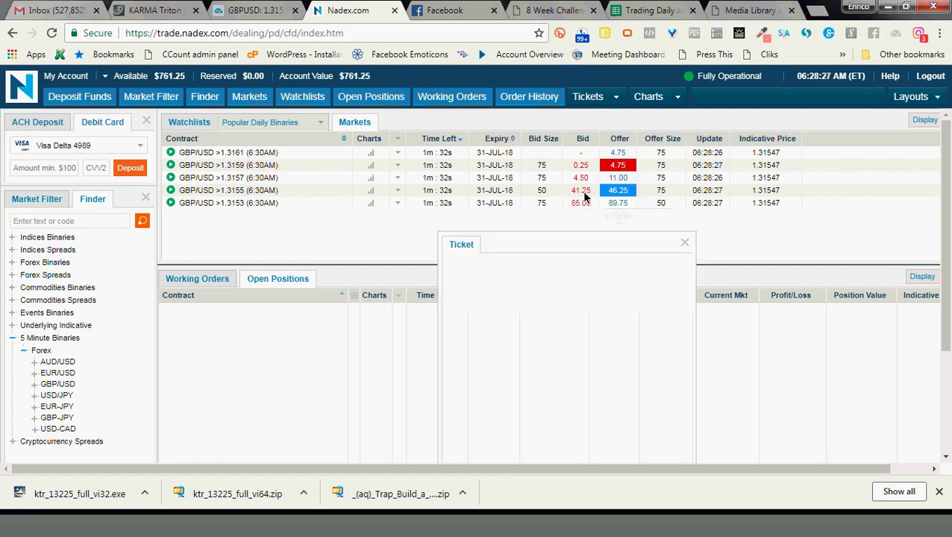
{"action": "left_click_drag", "start_coordinate": [579, 243], "coordinate": [259, 142]}
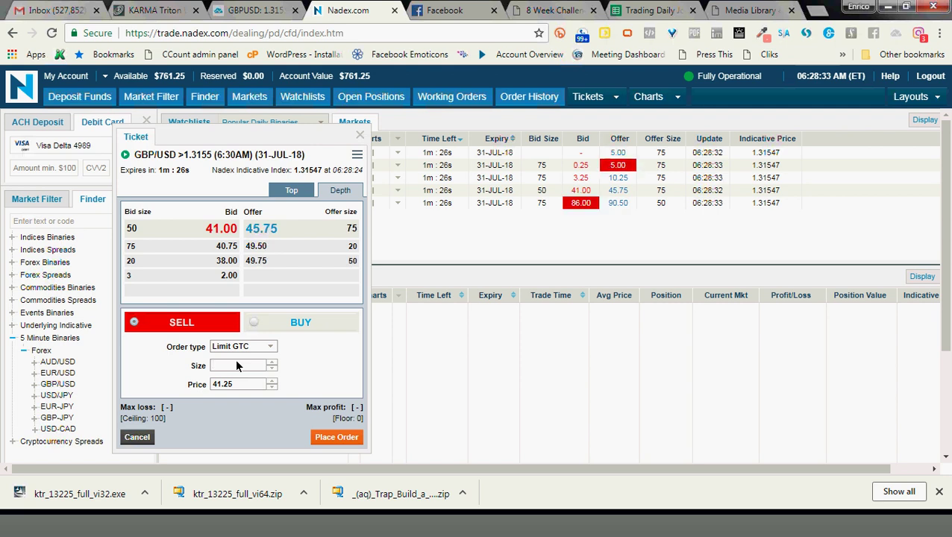
{"action": "left_click", "coordinate": [236, 366]}
{"action": "type", "text": "2"}
{"action": "key", "text": "Tab"}
{"action": "type", "text": "17"}
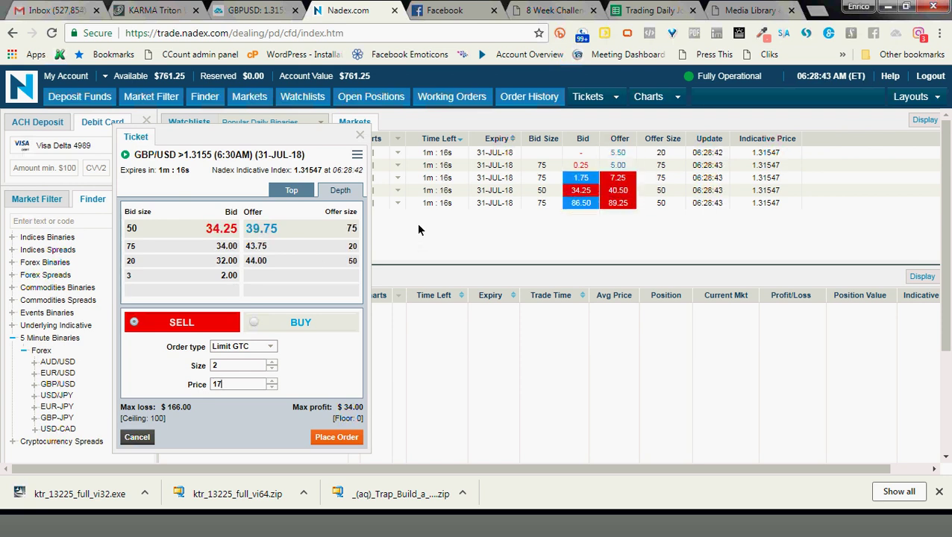
{"action": "left_click", "coordinate": [234, 7]}
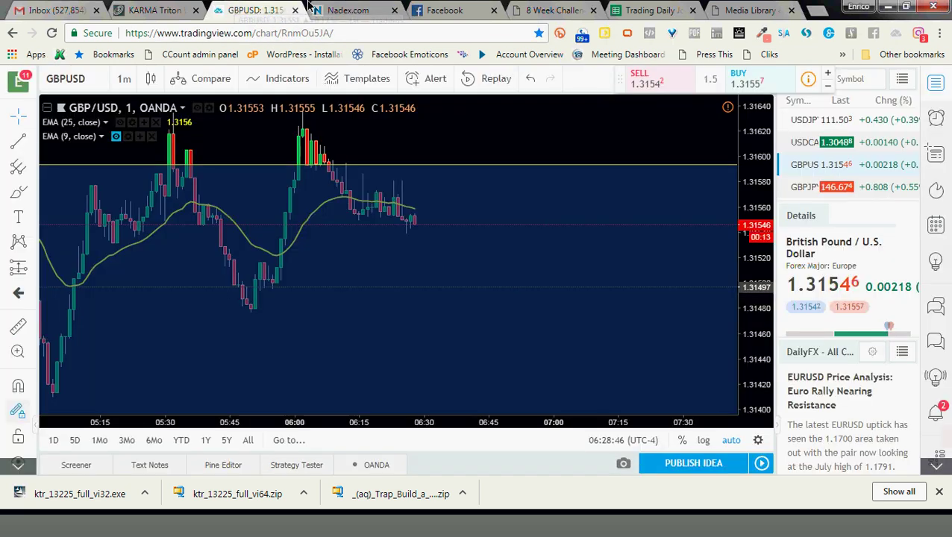
{"action": "left_click", "coordinate": [371, 8]}
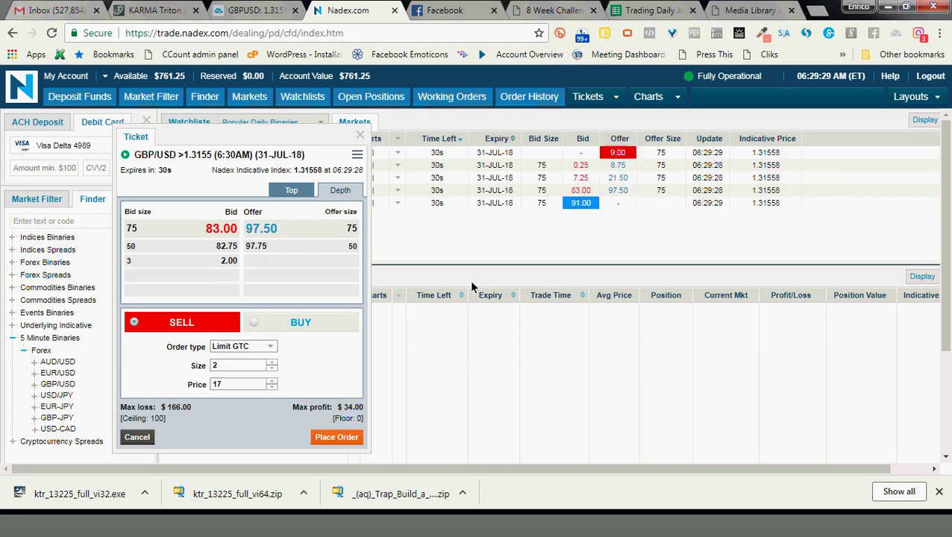
{"action": "left_click", "coordinate": [360, 135]}
Examine the TradingView GBP/USD chart at the 5-minute interval and return it to the 1-minute interval
{"action": "left_click", "coordinate": [257, 11]}
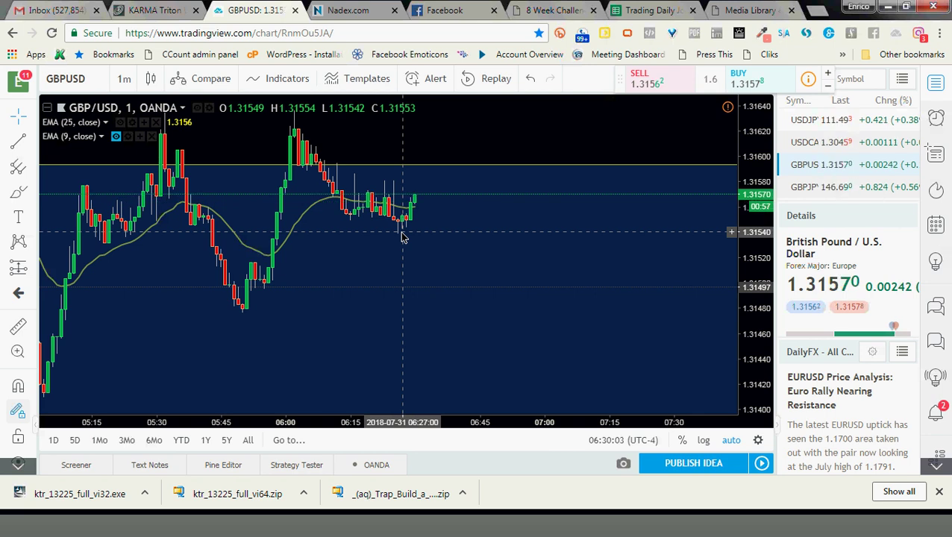
{"action": "left_click", "coordinate": [124, 78]}
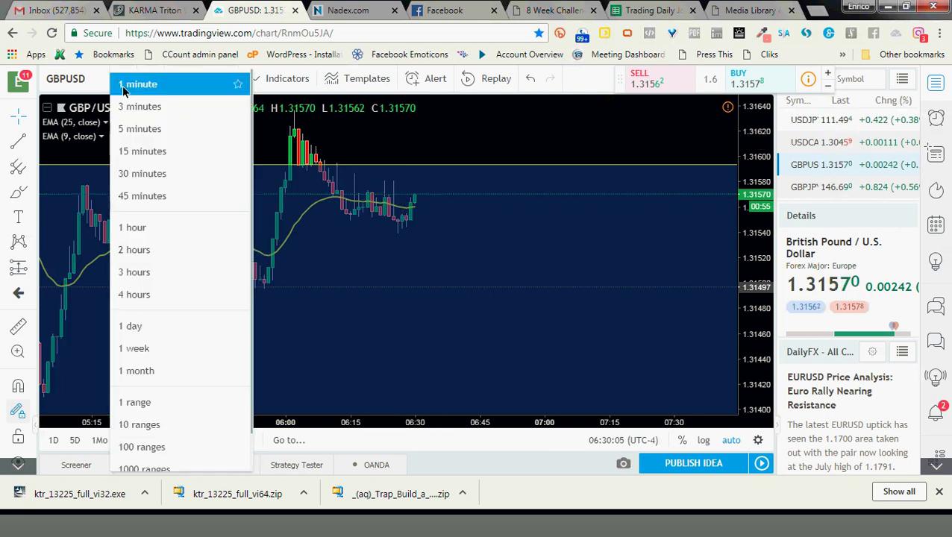
{"action": "left_click", "coordinate": [133, 133]}
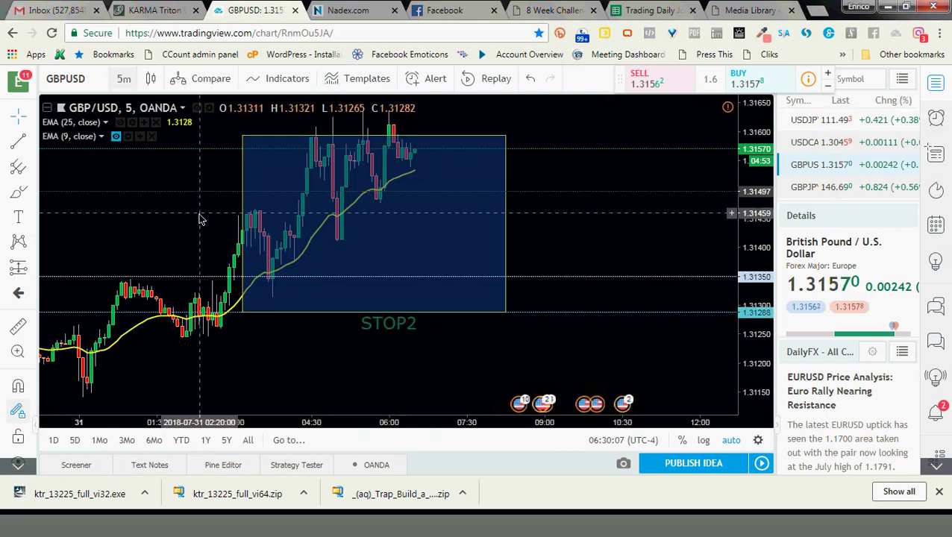
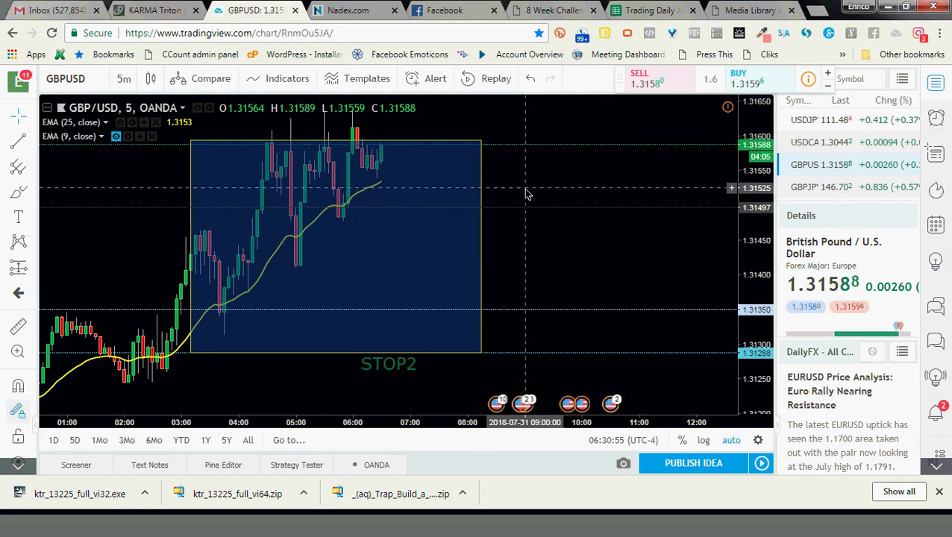
{"action": "left_click", "coordinate": [474, 142]}
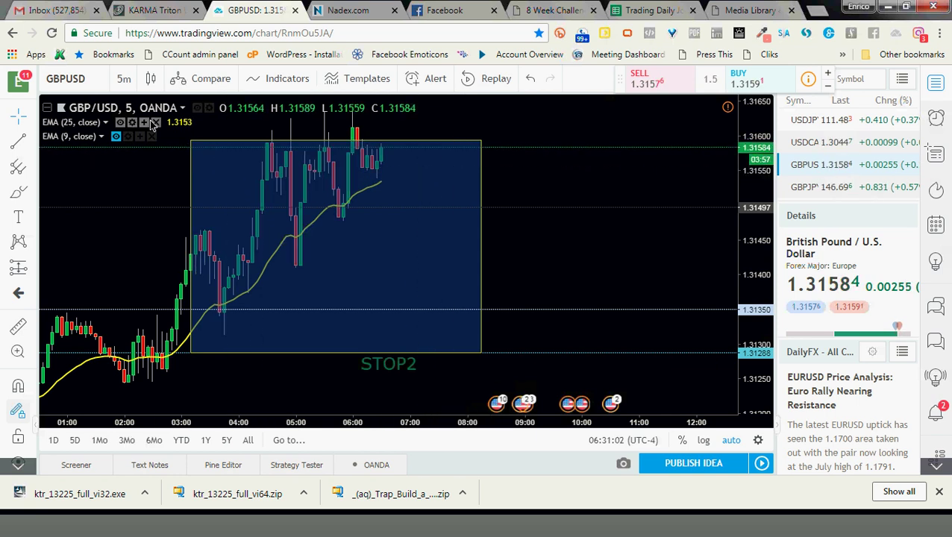
{"action": "left_click", "coordinate": [122, 82]}
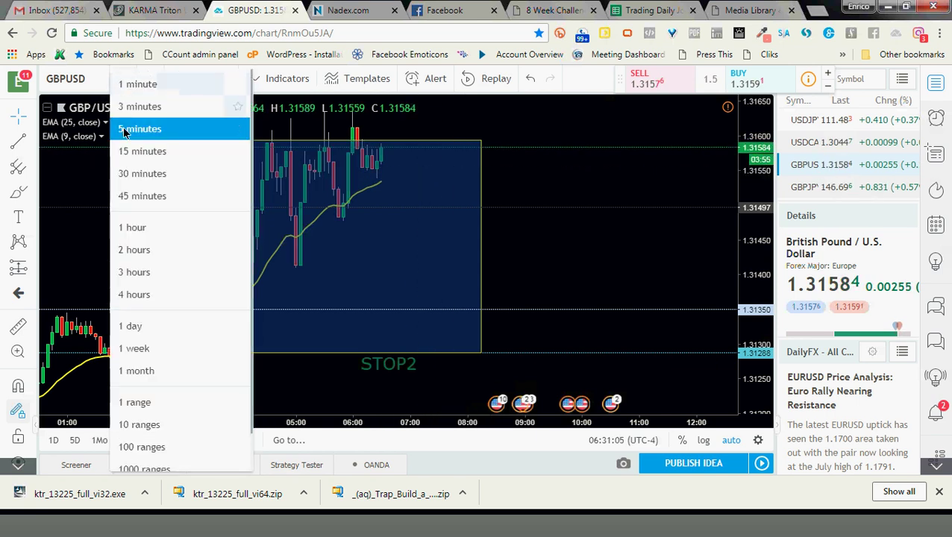
{"action": "left_click", "coordinate": [131, 85]}
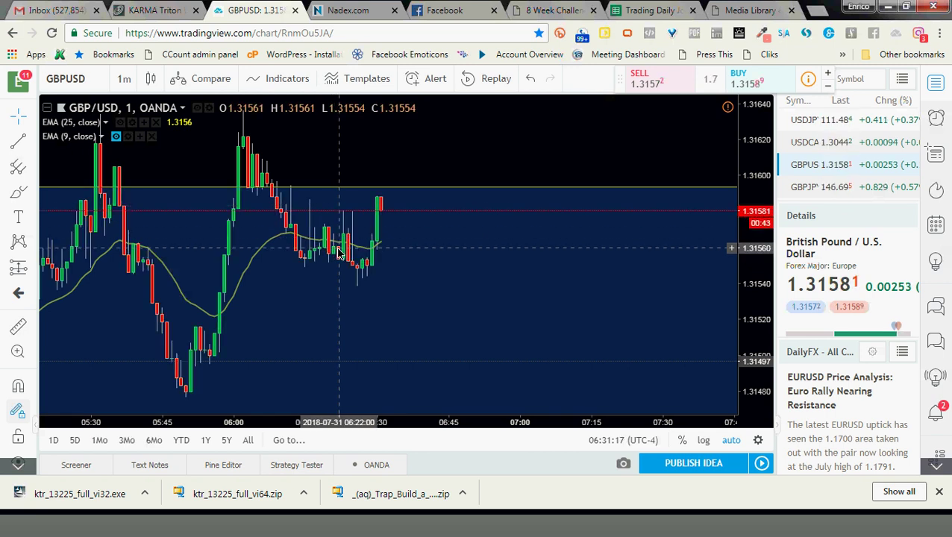
Compare the bids and offers of the Nadex GBP/USD 6:35AM contracts with the TradingView one-minute chart
{"action": "left_click", "coordinate": [346, 9]}
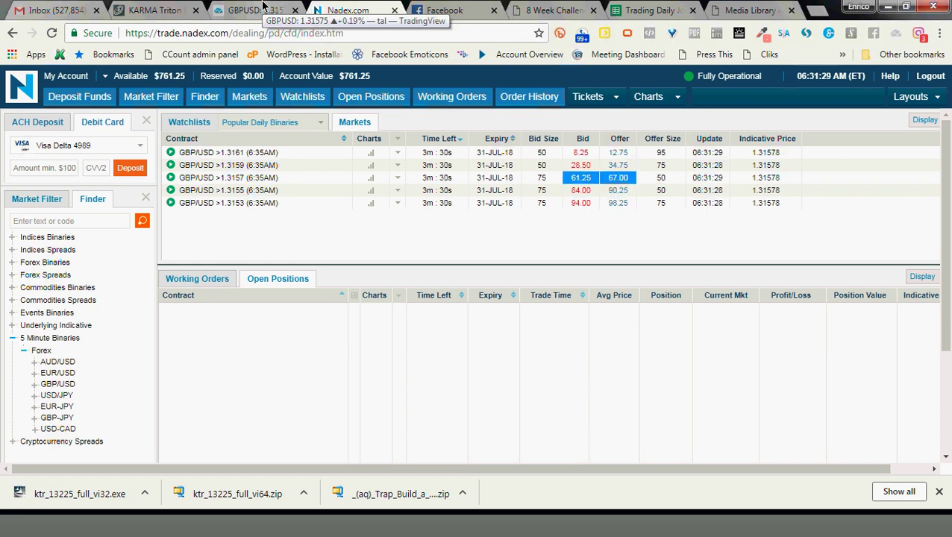
{"action": "left_click", "coordinate": [254, 10]}
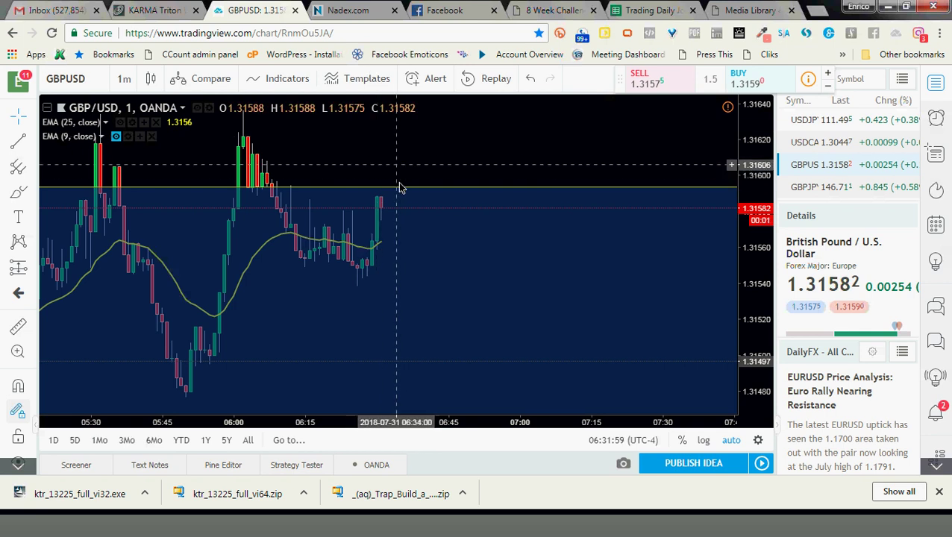
{"action": "left_click", "coordinate": [373, 6]}
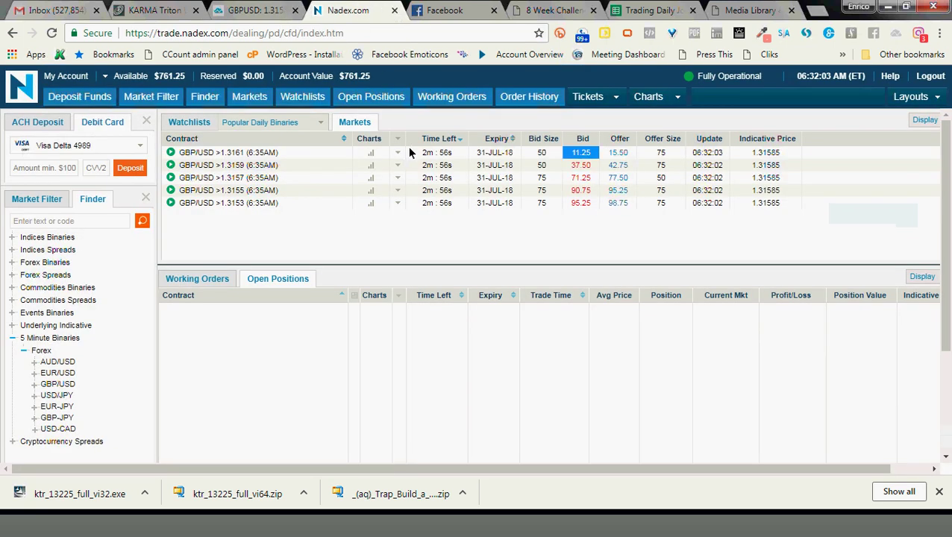
Prepare a Limit GTC sell ticket on Nadex for GBP/USD >1.3159 (6:35AM) with size 2 and price 17
{"action": "left_click", "coordinate": [589, 172]}
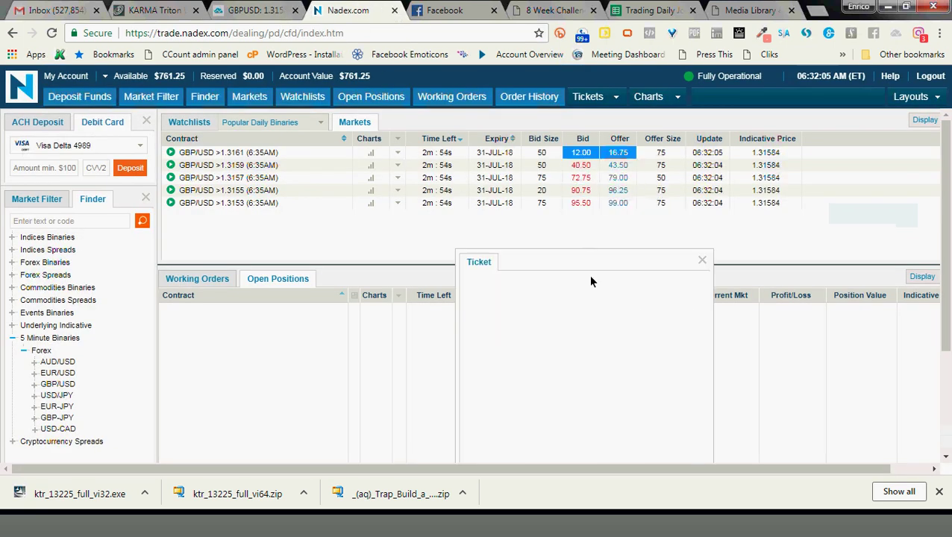
{"action": "left_click_drag", "start_coordinate": [597, 268], "coordinate": [237, 130]}
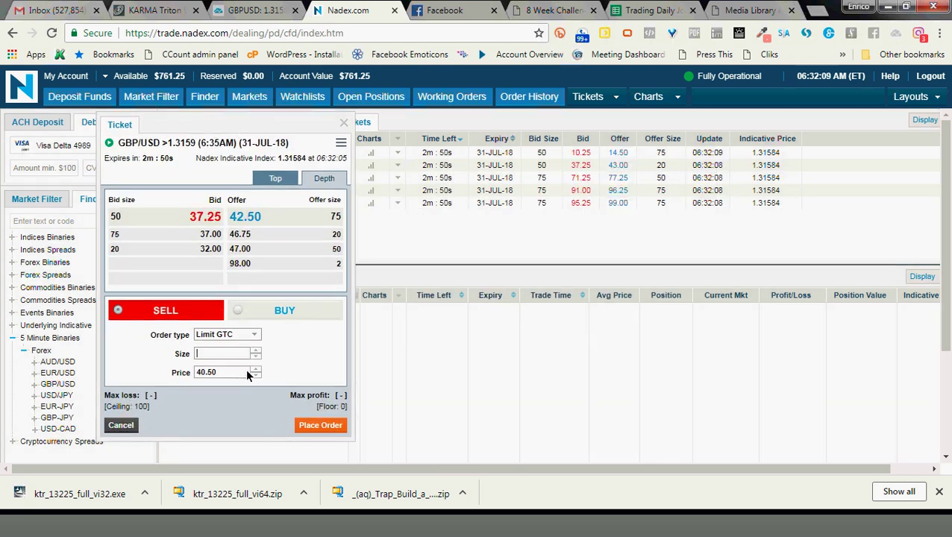
{"action": "type", "text": "2"}
{"action": "key", "text": "Tab"}
{"action": "type", "text": "17"}
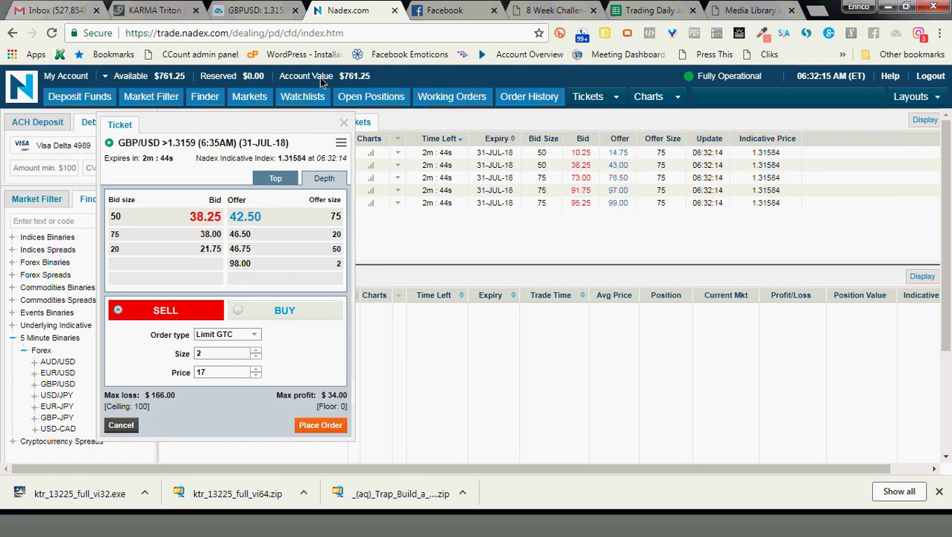
Monitor the TradingView GBP/USD one-minute chart against the market depth in the open Nadex ticket for GBP/USD >1.3159 (6:35AM)
{"action": "left_click", "coordinate": [254, 9]}
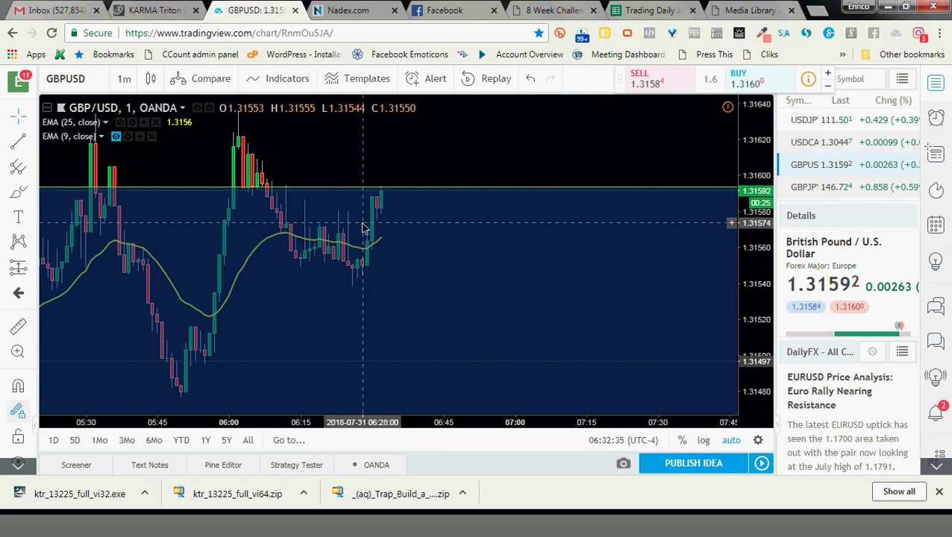
{"action": "left_click", "coordinate": [347, 10]}
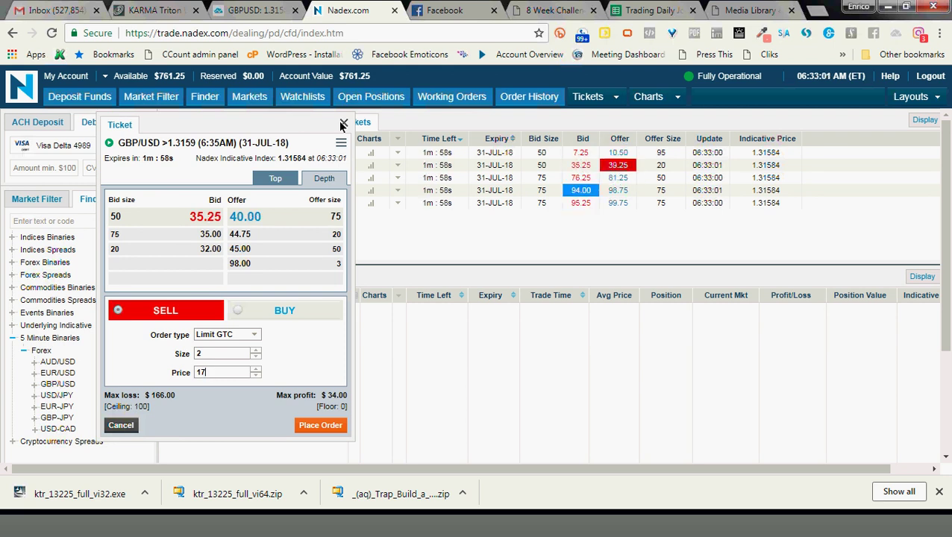
{"action": "left_click", "coordinate": [246, 7]}
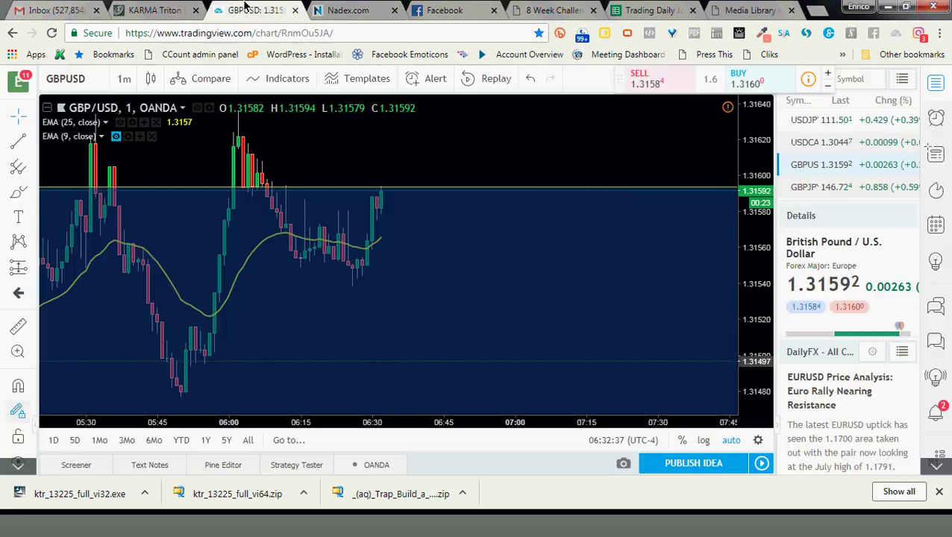
{"action": "left_click", "coordinate": [361, 9]}
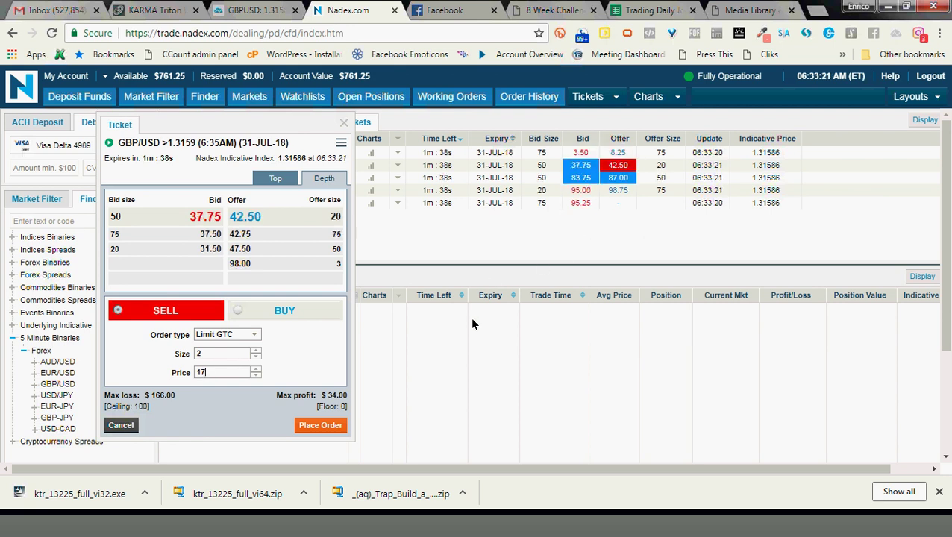
{"action": "left_click", "coordinate": [253, 8]}
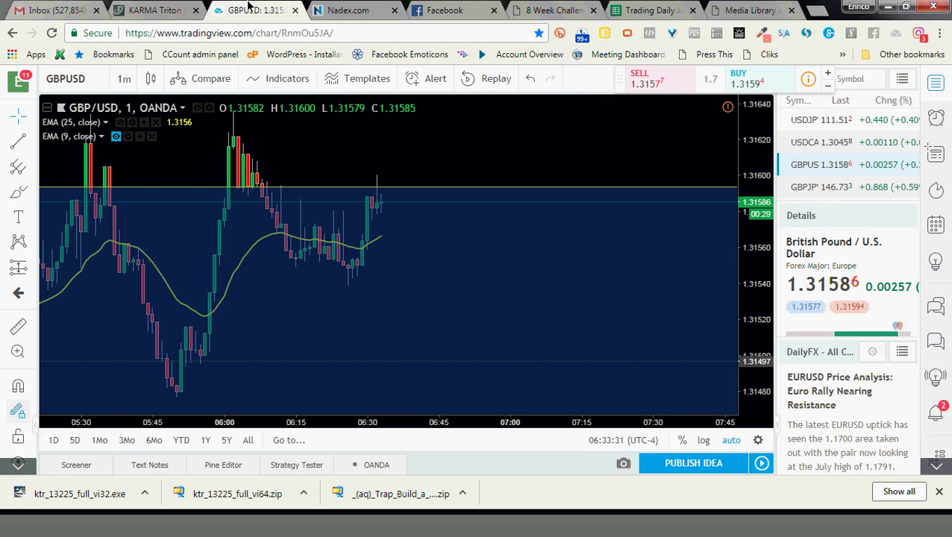
{"action": "left_click", "coordinate": [334, 9]}
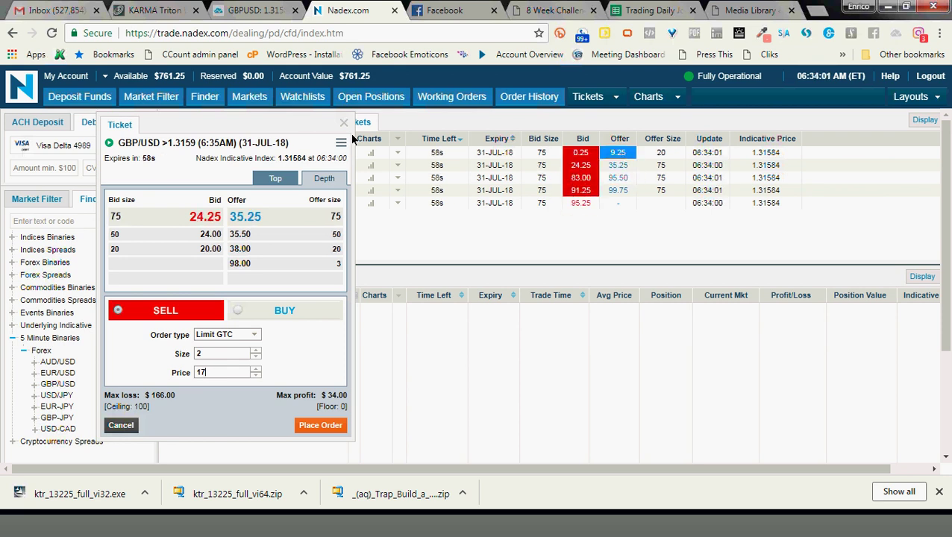
Set the TradingView GBP/USD chart to the 5-minute interval and discard the open Nadex sell ticket for GBP/USD >1.3159 (6:35AM)
{"action": "left_click", "coordinate": [235, 8]}
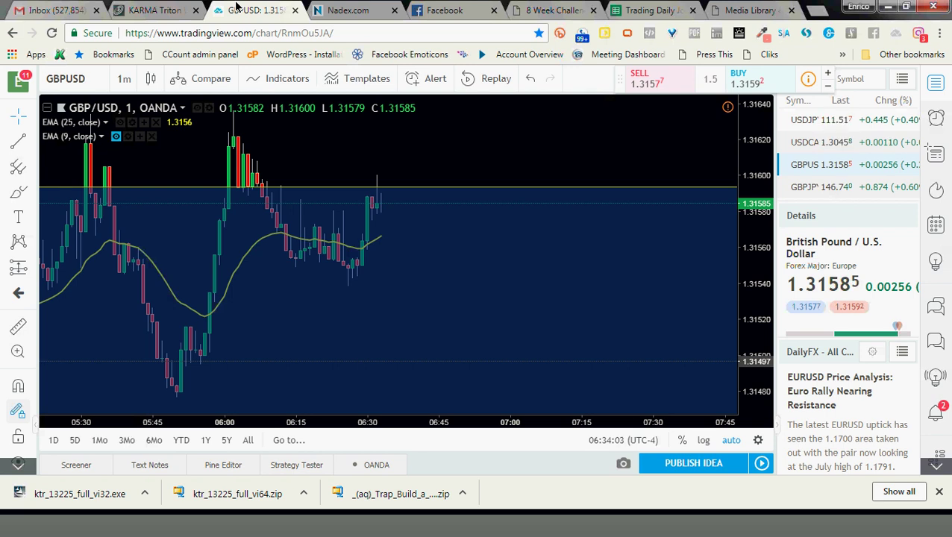
{"action": "left_click", "coordinate": [123, 81]}
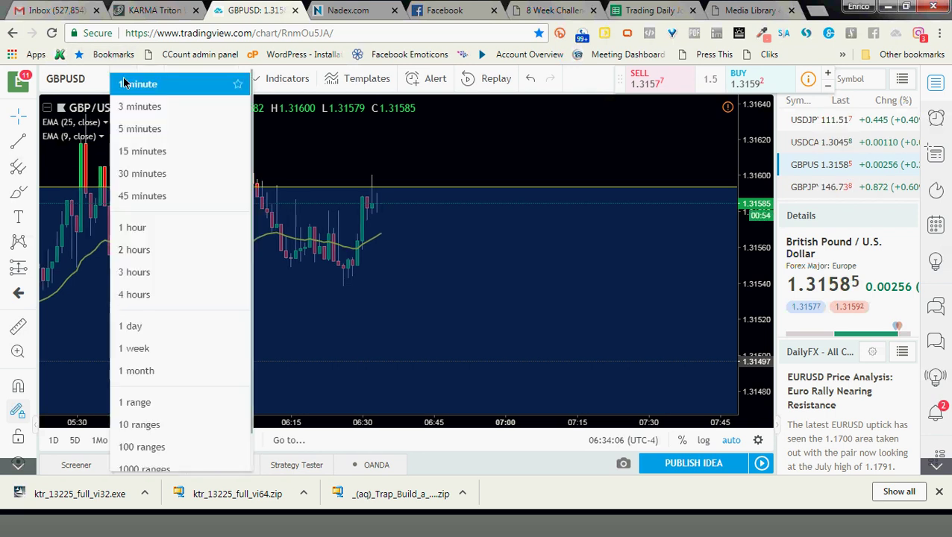
{"action": "left_click", "coordinate": [124, 129]}
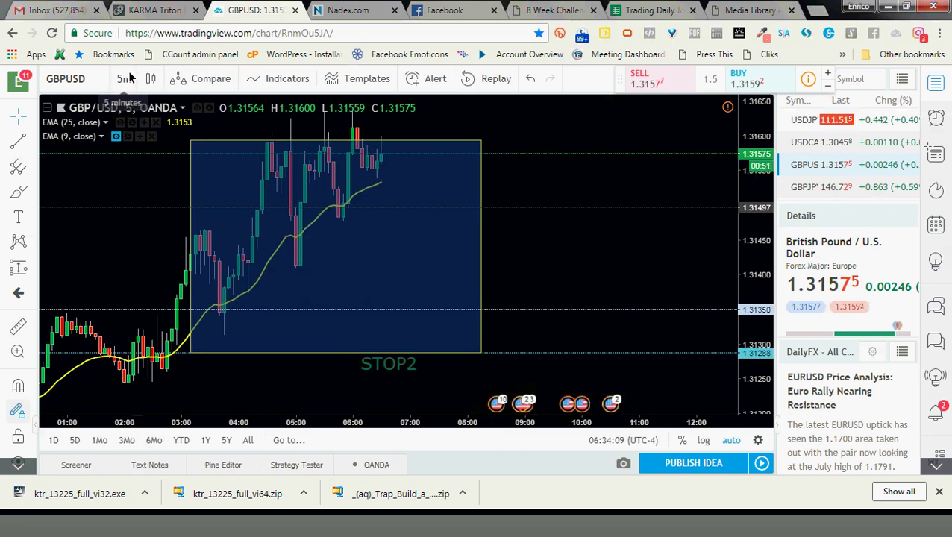
{"action": "left_click", "coordinate": [347, 9]}
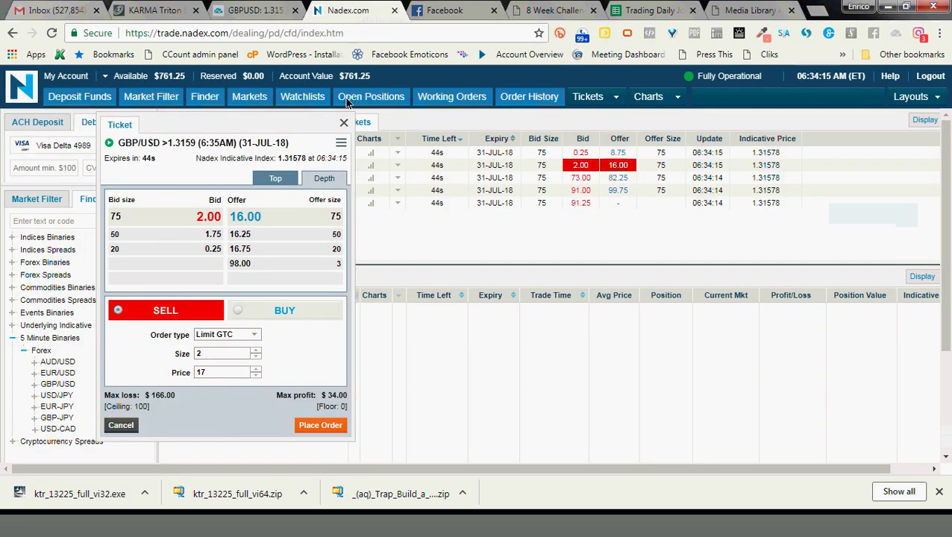
{"action": "left_click", "coordinate": [344, 122]}
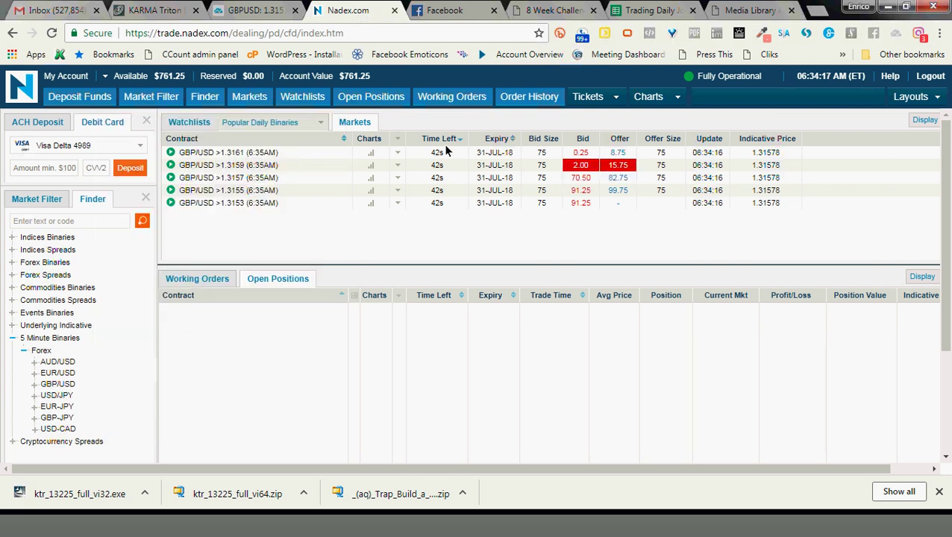
Review the market depth of GBP/USD >1.3157 (6:35AM) in a Nadex buy ticket and close the ticket without ordering
{"action": "left_click", "coordinate": [616, 182]}
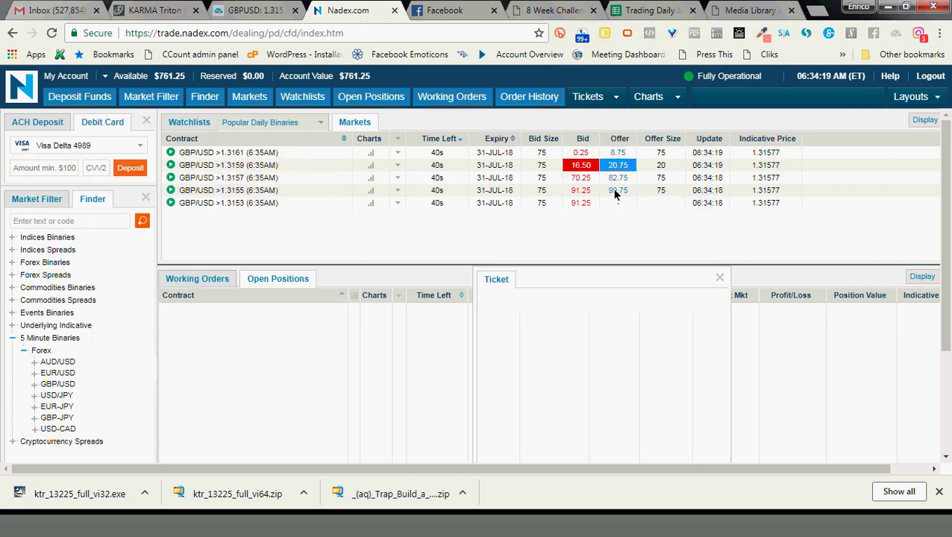
{"action": "left_click_drag", "start_coordinate": [605, 277], "coordinate": [300, 125]}
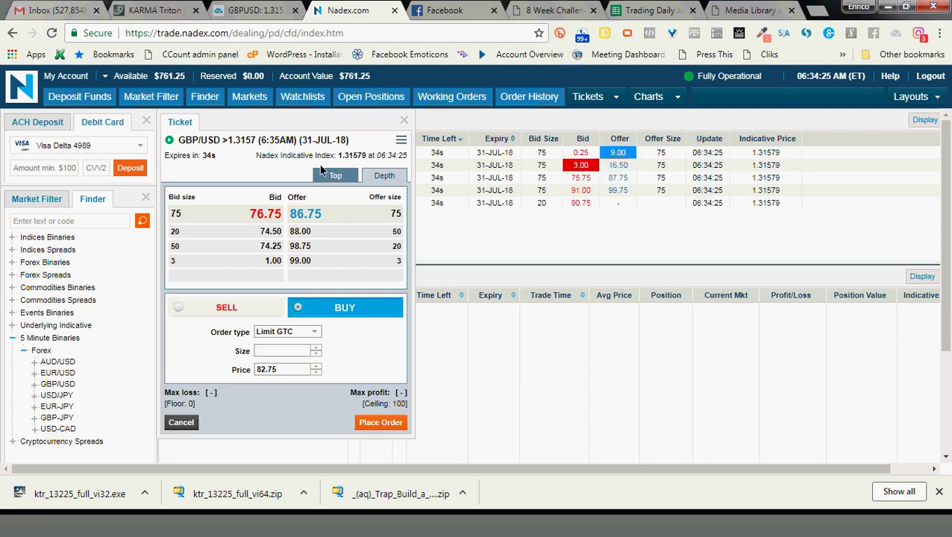
{"action": "left_click", "coordinate": [404, 120]}
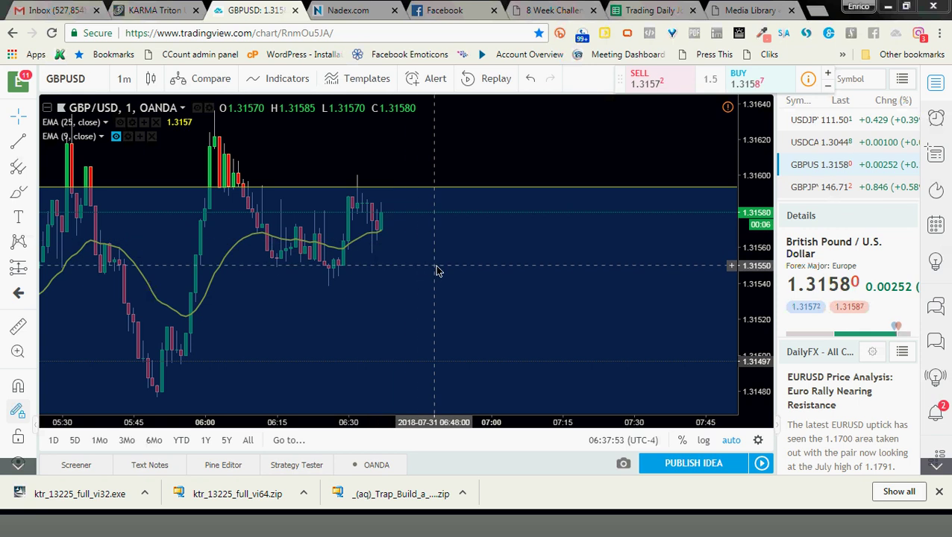
Compare the bids and offers of the Nadex GBP/USD 6:40AM contracts with the TradingView one-minute chart
{"action": "left_click", "coordinate": [353, 8]}
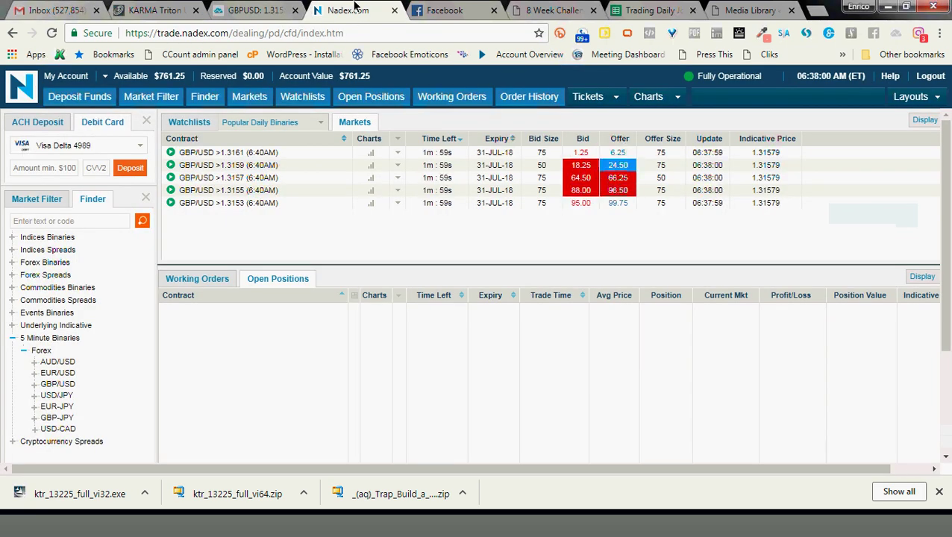
{"action": "left_click", "coordinate": [257, 7]}
{"action": "left_click", "coordinate": [347, 9]}
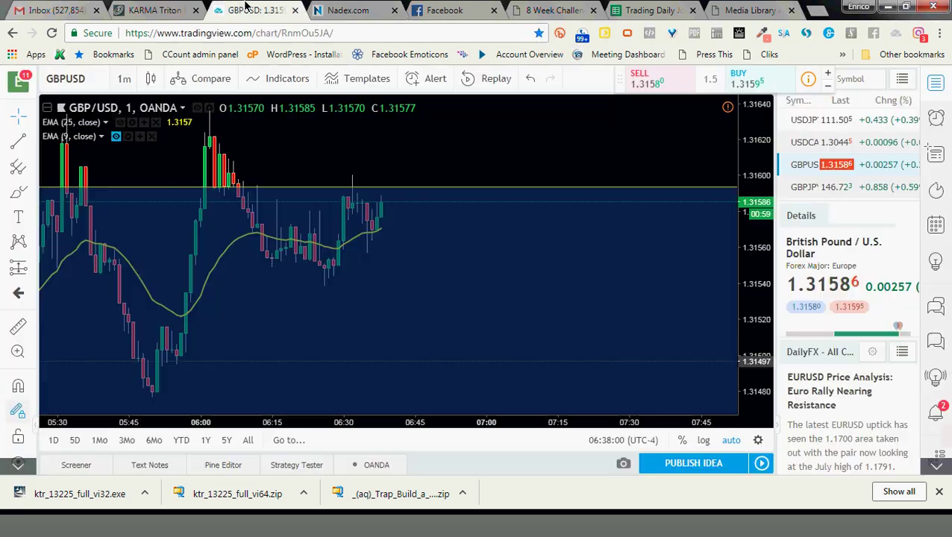
{"action": "left_click", "coordinate": [246, 8]}
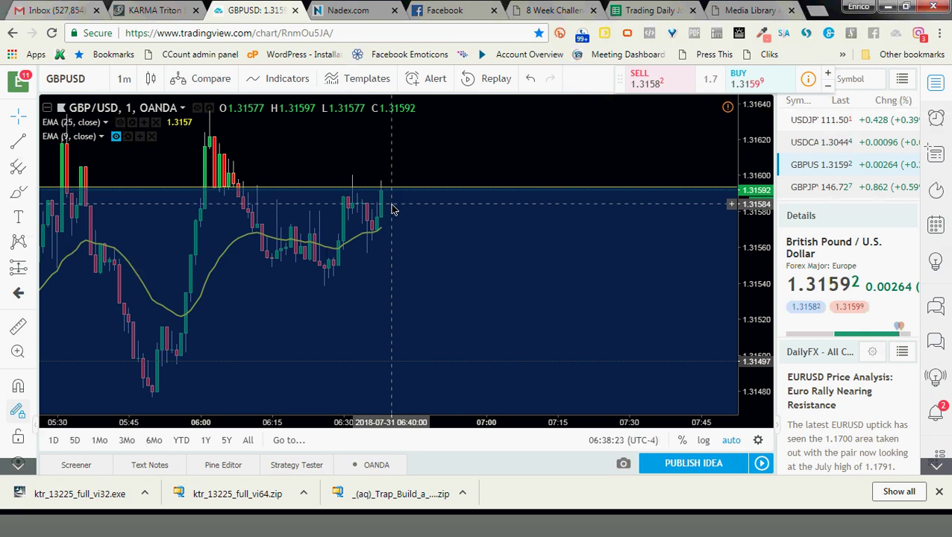
{"action": "left_click", "coordinate": [359, 6]}
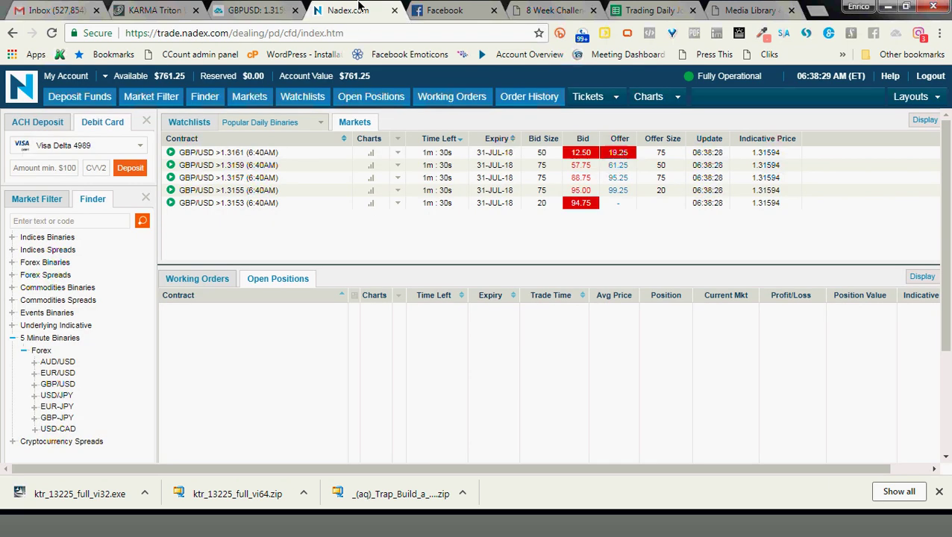
{"action": "left_click", "coordinate": [254, 9]}
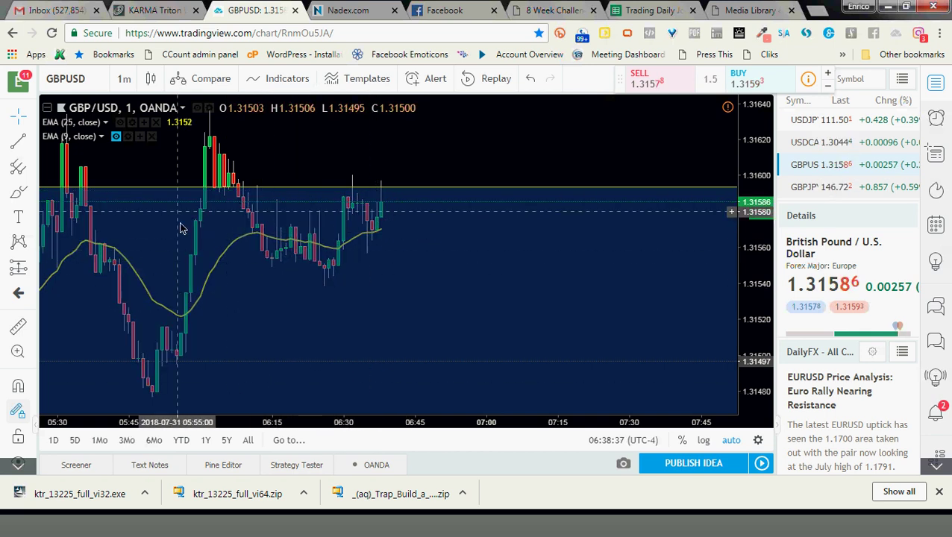
{"action": "left_click", "coordinate": [344, 10]}
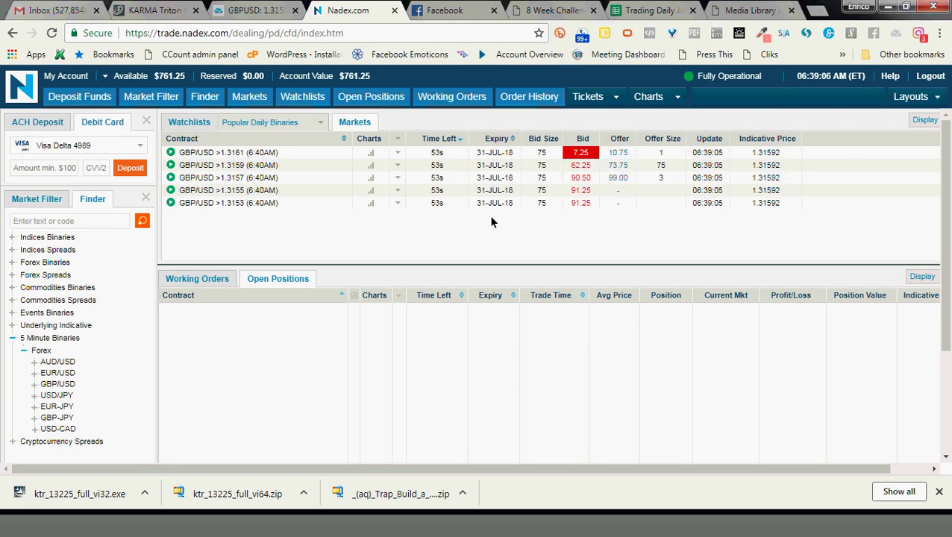
Try a Limit GTC buy ticket for GBP/USD >1.3159 (6:40AM) with size 2 and discard it
{"action": "left_click", "coordinate": [616, 202]}
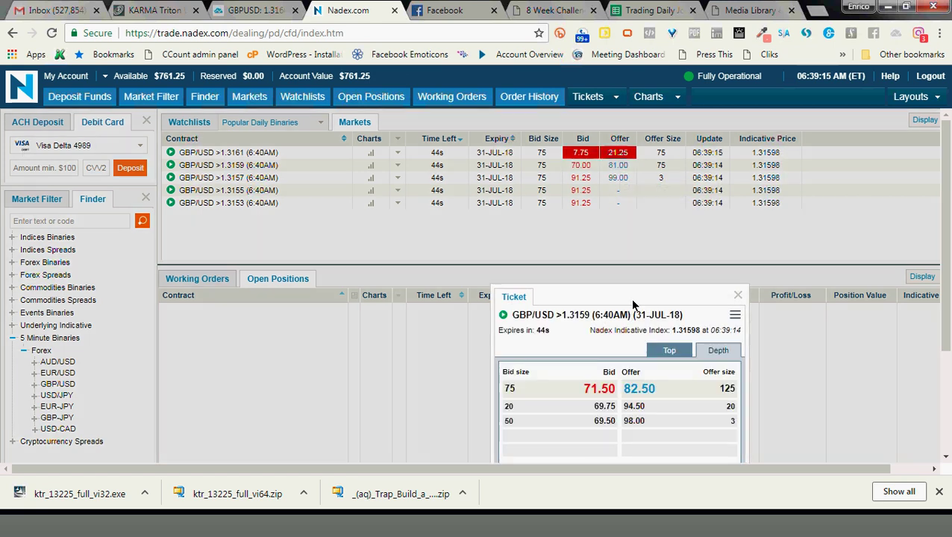
{"action": "left_click_drag", "start_coordinate": [629, 298], "coordinate": [356, 109]}
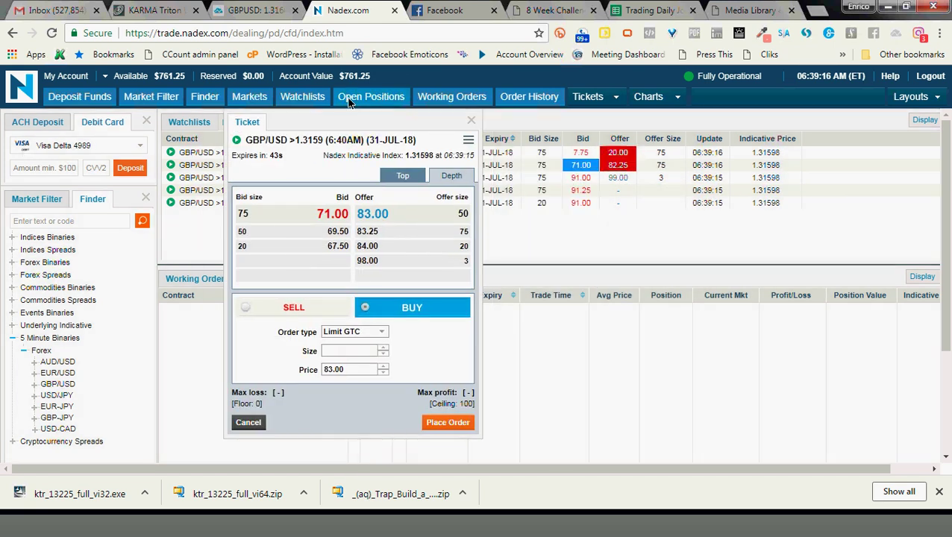
{"action": "left_click", "coordinate": [356, 353]}
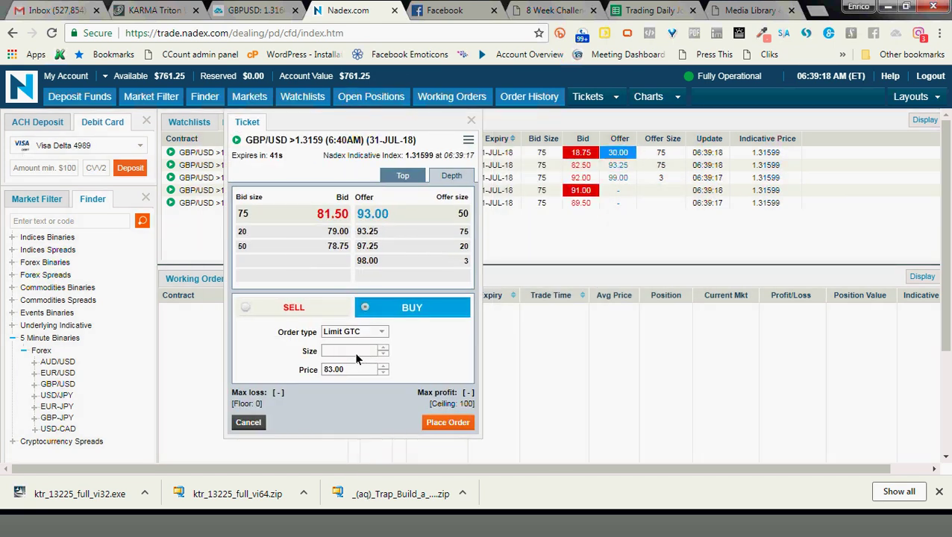
{"action": "type", "text": "2"}
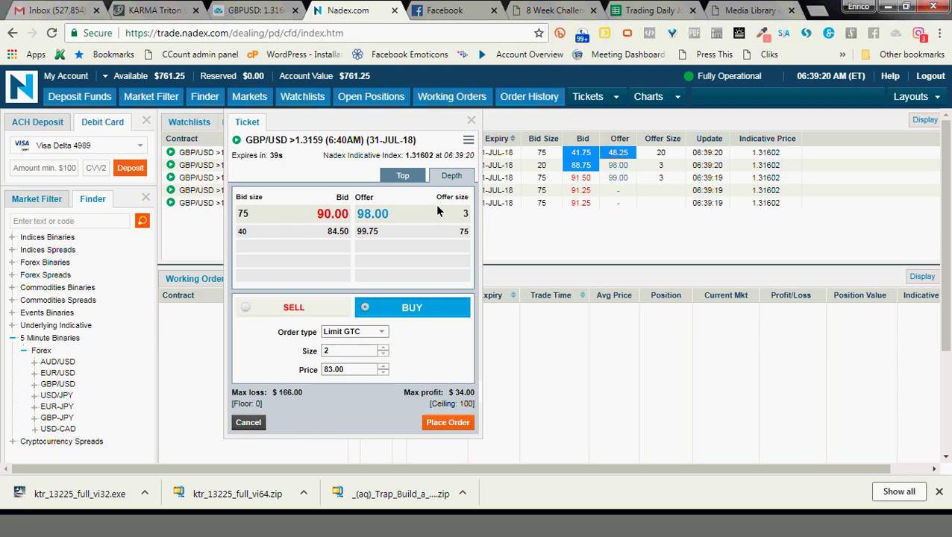
{"action": "left_click", "coordinate": [471, 121]}
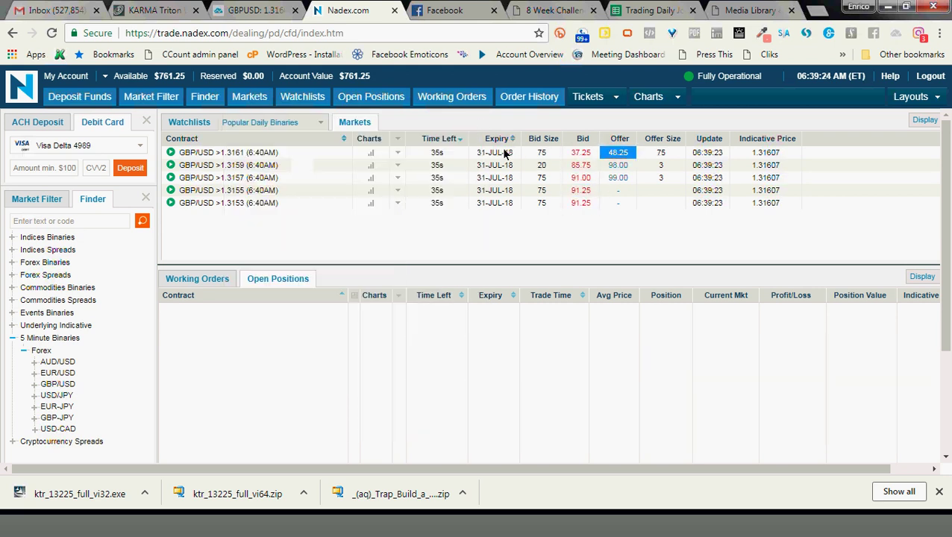
Check the TradingView GBP/USD chart and prepare a Nadex Limit GTC buy ticket for GBP/USD >1.3157 (6:50AM) with size 2 and price 83
{"action": "left_click", "coordinate": [261, 9]}
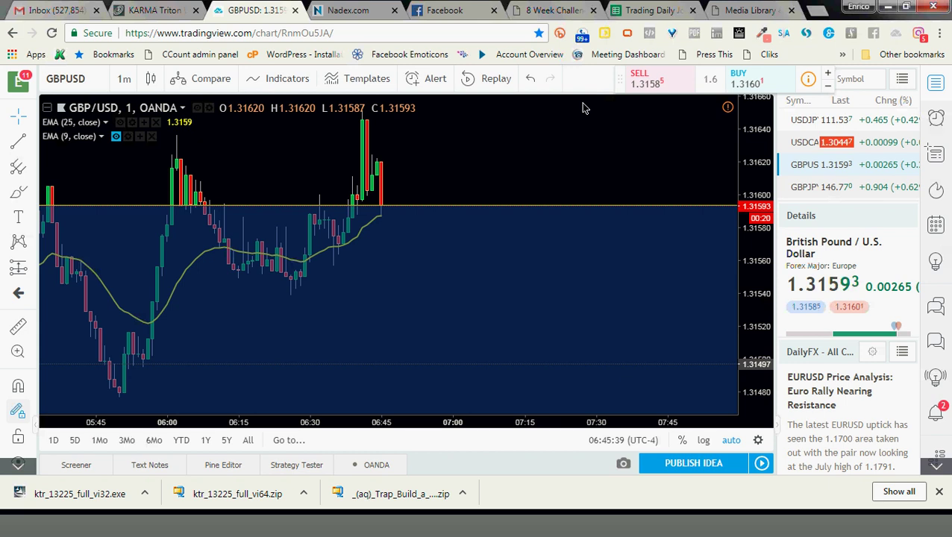
{"action": "key", "text": "ctrl+Tab"}
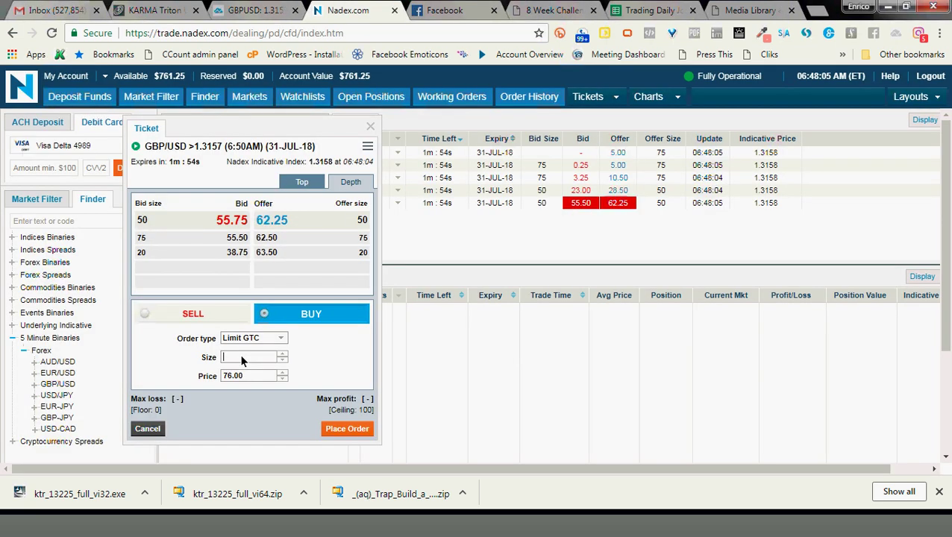
{"action": "key", "text": "Tab"}
{"action": "type", "text": "83"}
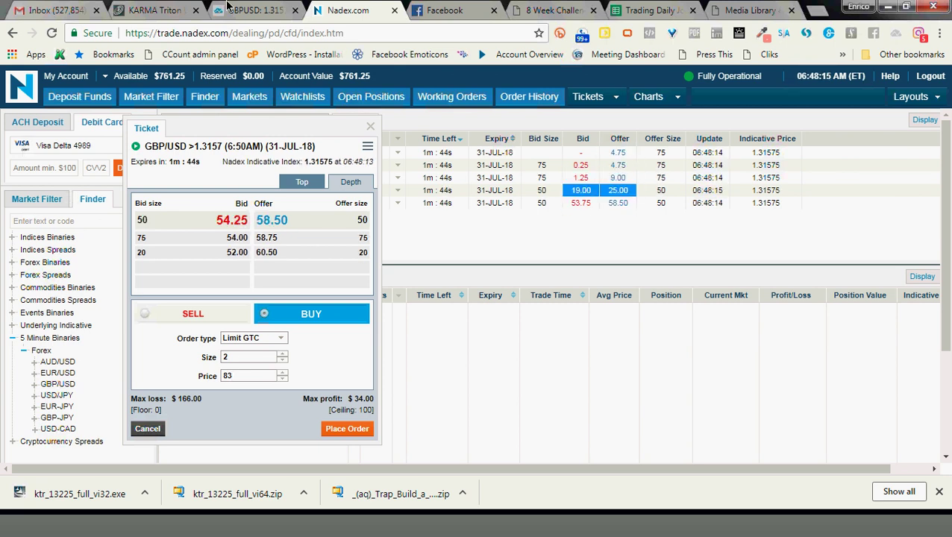
Check the TradingView GBP/USD one-minute chart and discard the open Nadex buy ticket for GBP/USD >1.3157 (6:50AM)
{"action": "left_click", "coordinate": [224, 10]}
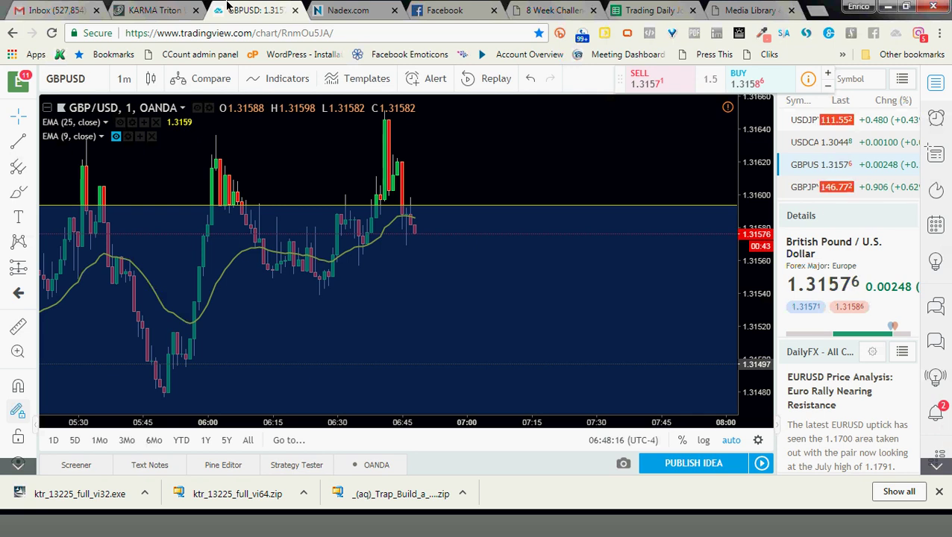
{"action": "left_click", "coordinate": [351, 6]}
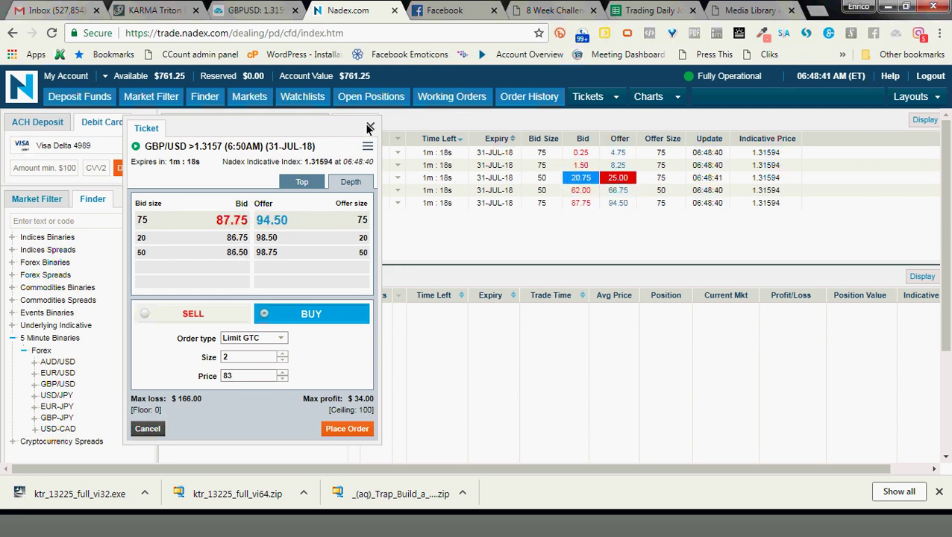
{"action": "left_click", "coordinate": [369, 127]}
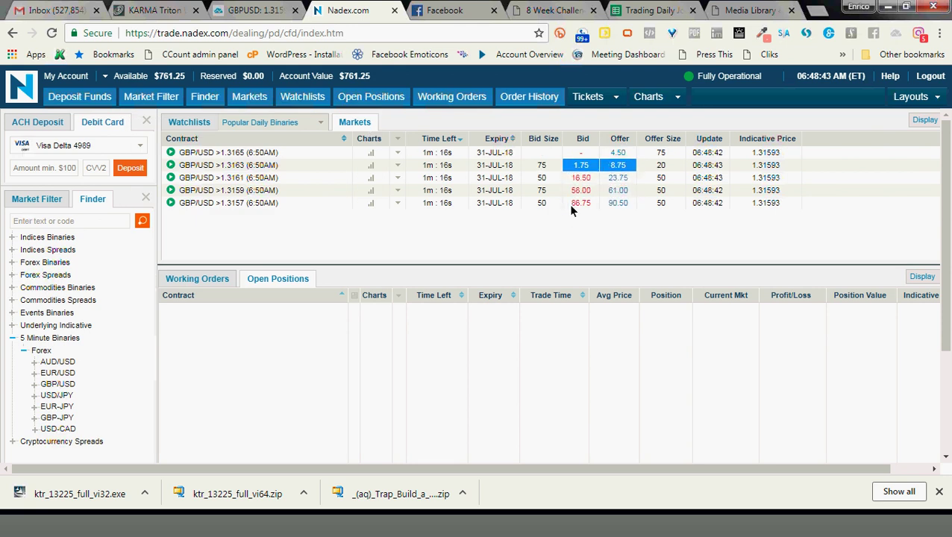
Review the market depth of GBP/USD >1.3159 (6:50AM) in a buy ticket and close the ticket without ordering
{"action": "left_click", "coordinate": [618, 192]}
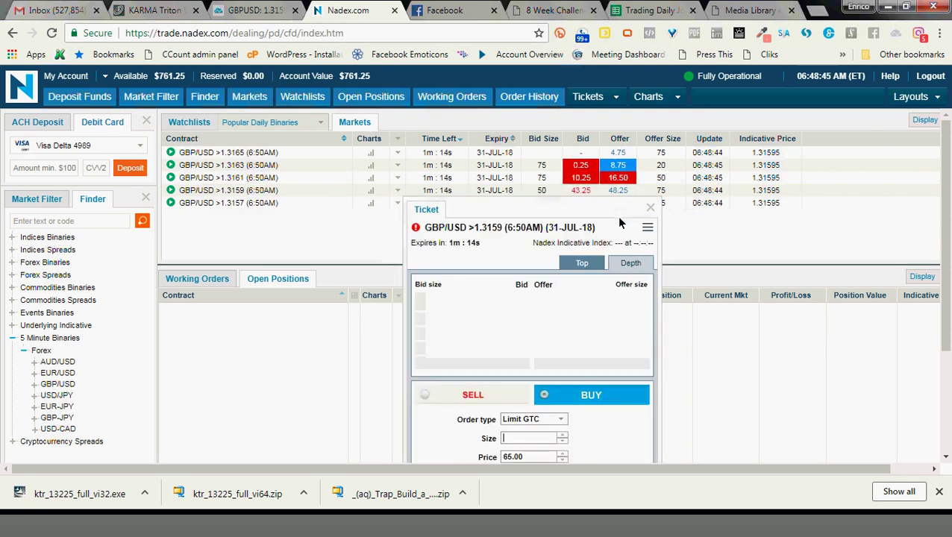
{"action": "left_click_drag", "start_coordinate": [613, 204], "coordinate": [341, 130]}
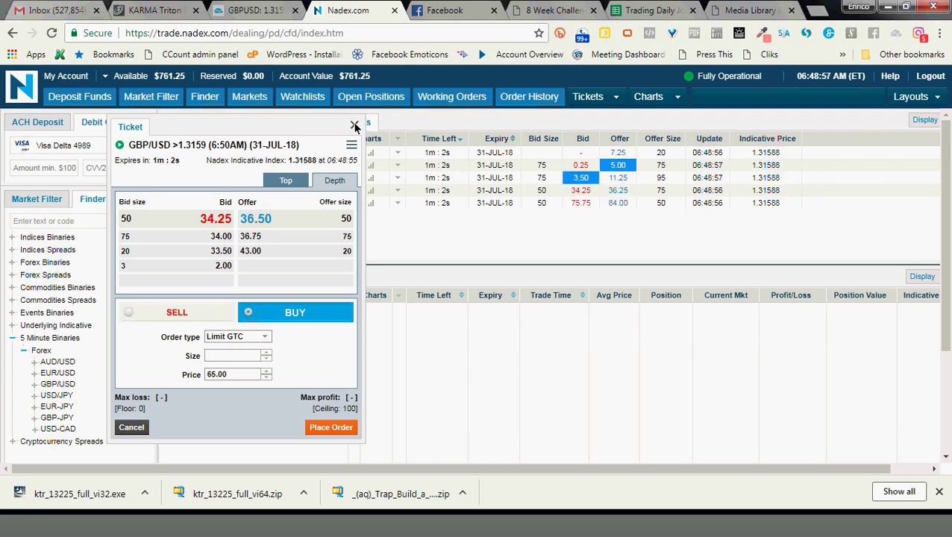
{"action": "left_click", "coordinate": [355, 126]}
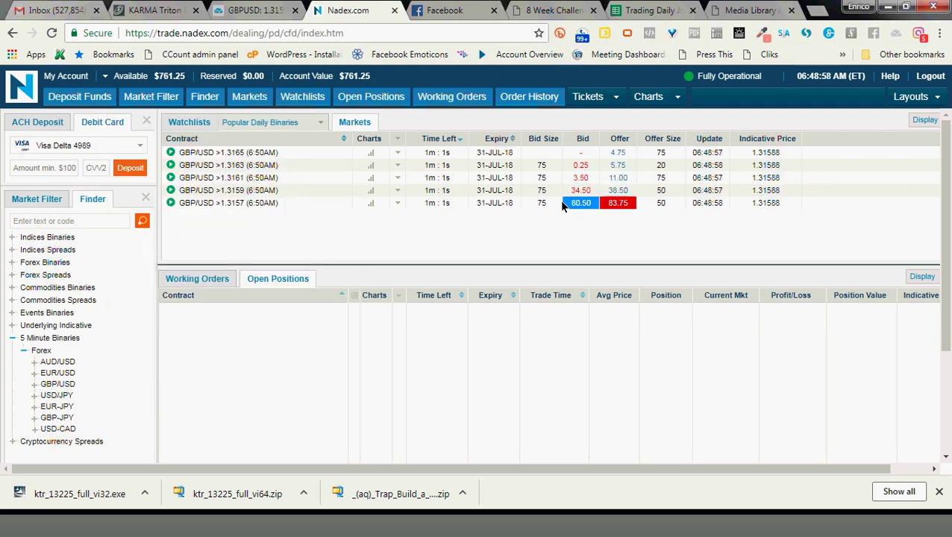
Try a Limit GTC buy ticket for GBP/USD >1.3157 (6:50AM) with size 2 and price 83, and discard it
{"action": "left_click", "coordinate": [628, 201]}
{"action": "left_click_drag", "start_coordinate": [599, 227], "coordinate": [401, 123]}
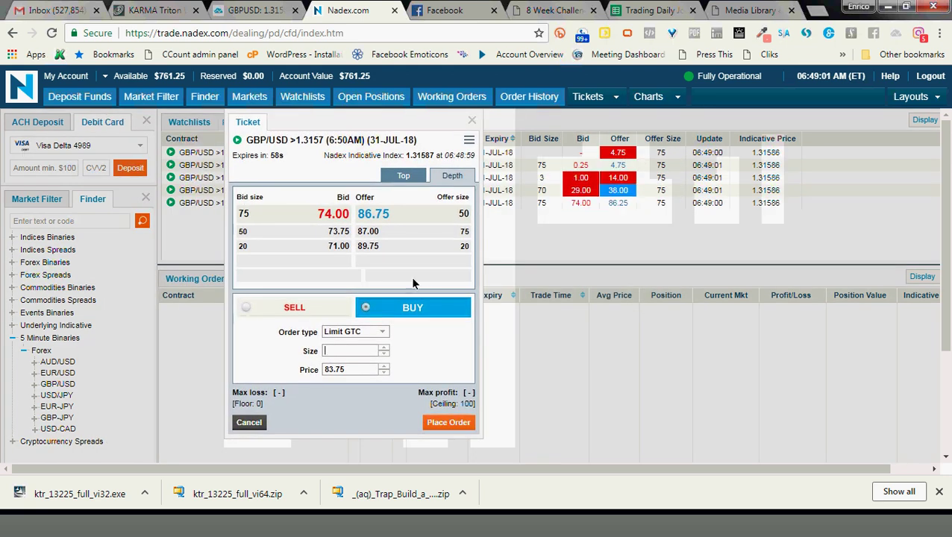
{"action": "type", "text": "2"}
{"action": "key", "text": "Tab"}
{"action": "type", "text": "83"}
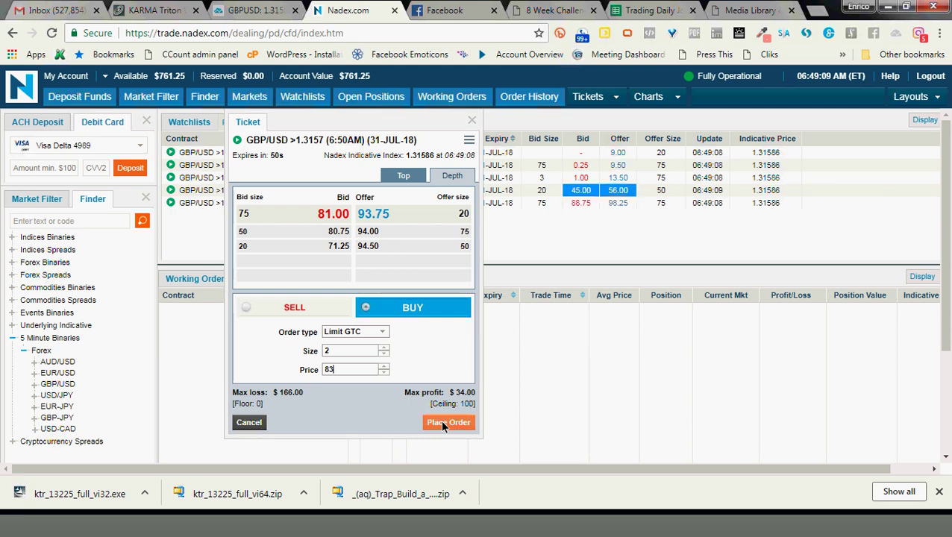
{"action": "left_click", "coordinate": [472, 122]}
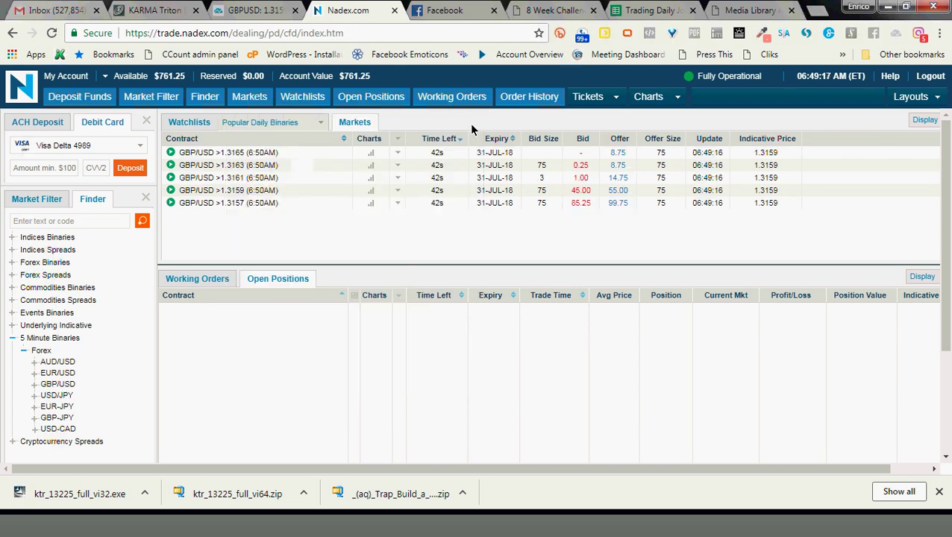
Review the TradingView GBP/USD chart at the 5-minute interval and return it to the 1-minute interval
{"action": "left_click", "coordinate": [254, 10]}
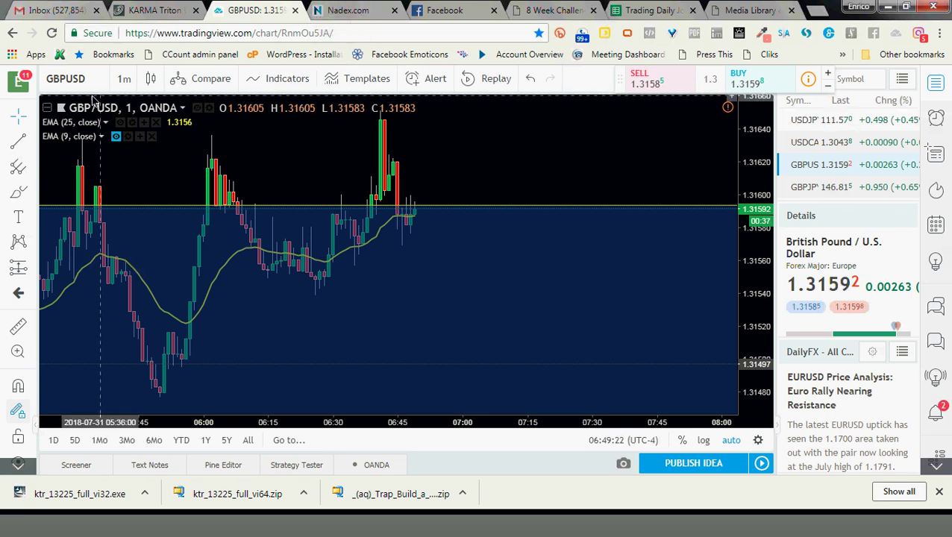
{"action": "left_click", "coordinate": [126, 86]}
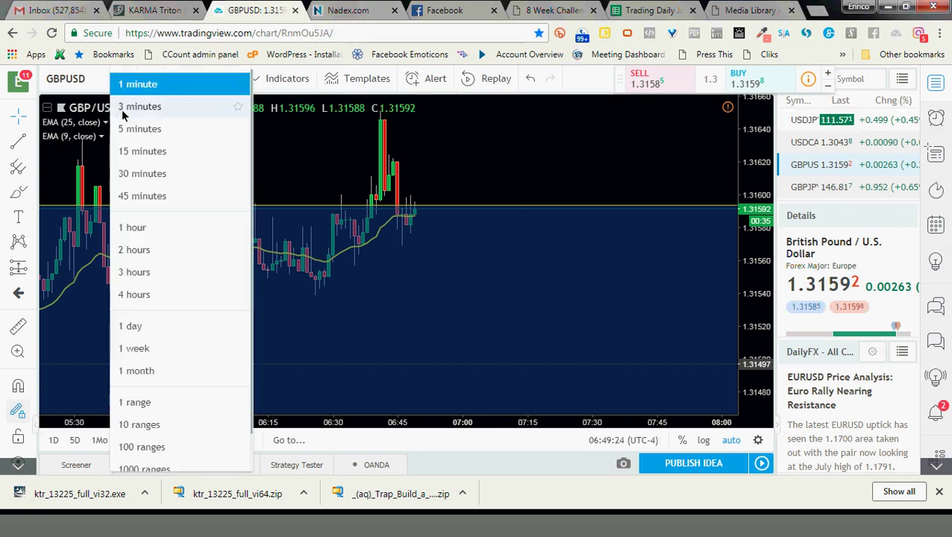
{"action": "left_click", "coordinate": [126, 134]}
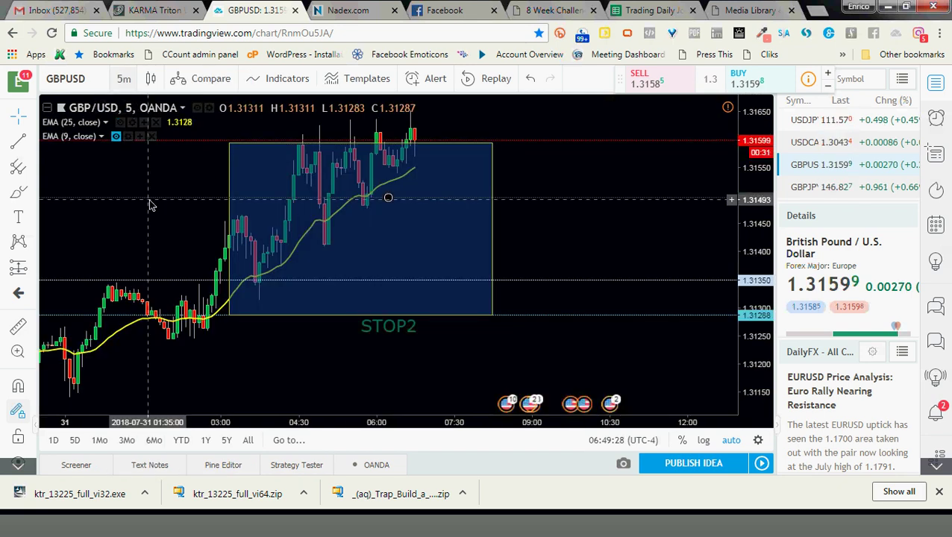
{"action": "left_click", "coordinate": [127, 80]}
{"action": "left_click", "coordinate": [127, 83]}
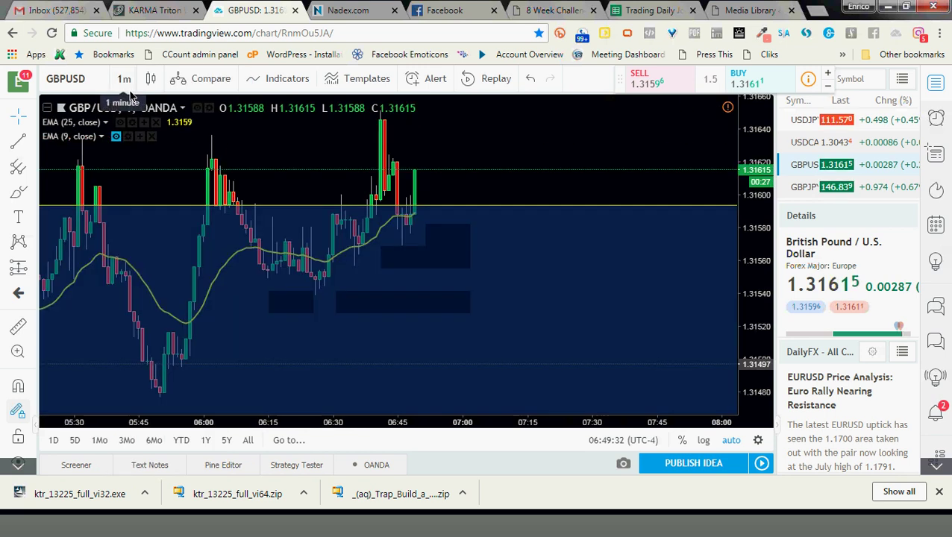
Compare the bids and offers of the Nadex GBP/USD 6:55AM contracts with the TradingView one-minute chart
{"action": "left_click", "coordinate": [350, 10]}
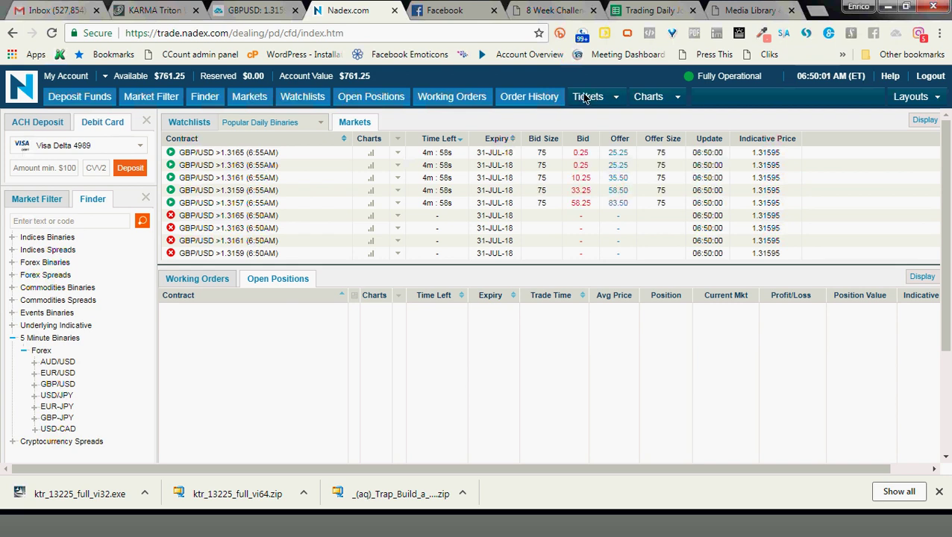
{"action": "key", "text": "ctrl+shift+Tab"}
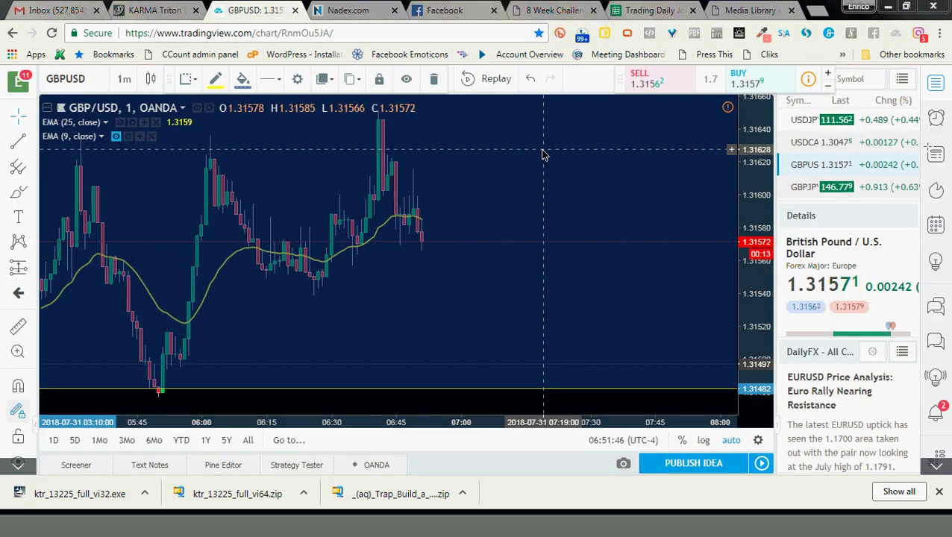
{"action": "left_click", "coordinate": [364, 9]}
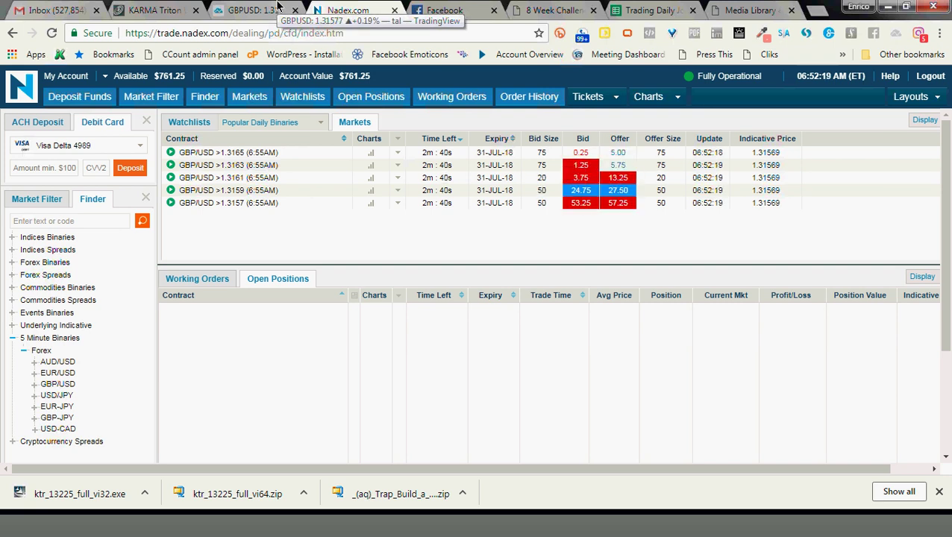
{"action": "left_click", "coordinate": [277, 6]}
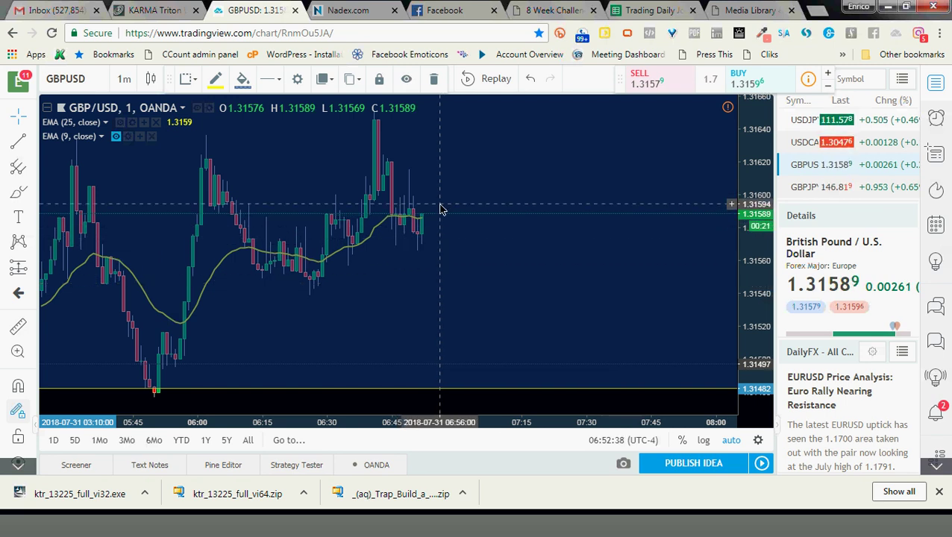
{"action": "left_click", "coordinate": [352, 9]}
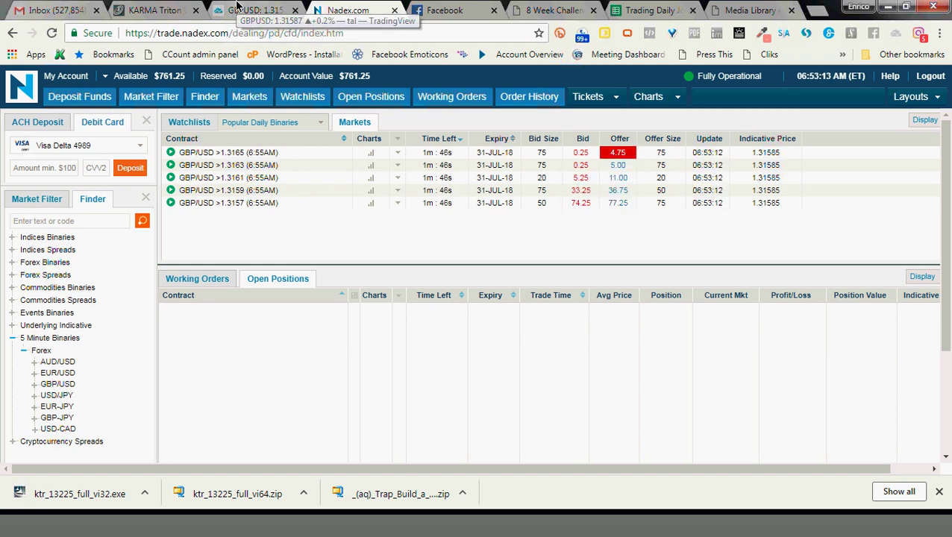
{"action": "left_click", "coordinate": [237, 9]}
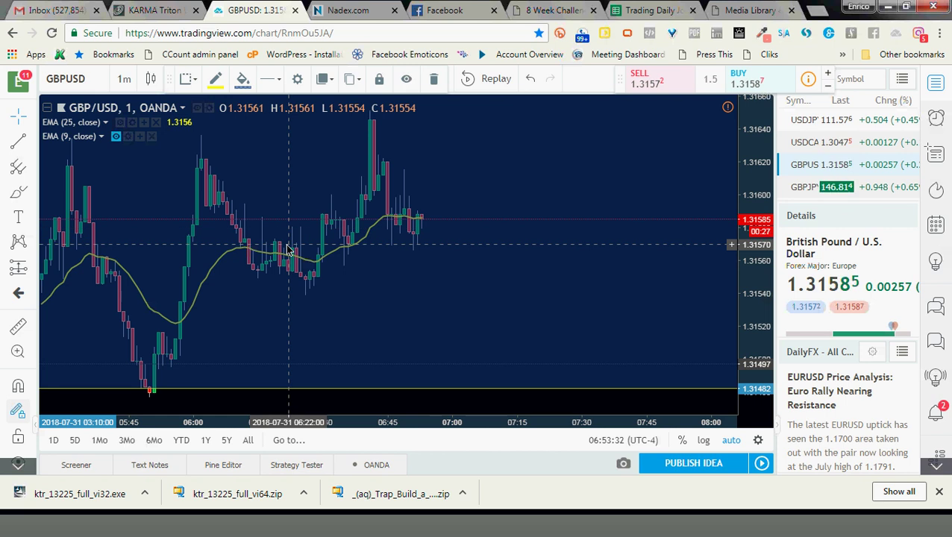
Prepare a Limit GTC buy ticket on Nadex for GBP/USD >1.3157 (6:55AM) with size 2 and price 83
{"action": "left_click", "coordinate": [368, 9]}
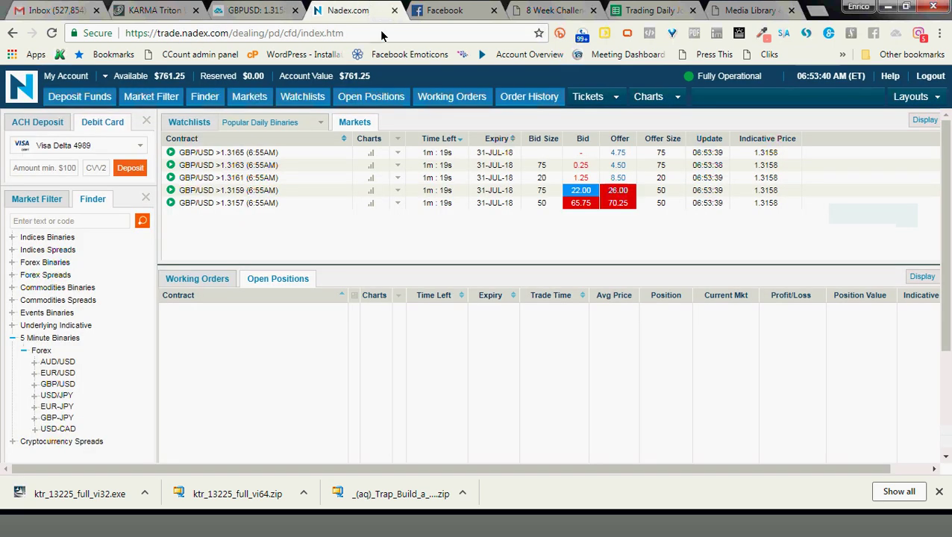
{"action": "left_click", "coordinate": [616, 206]}
{"action": "left_click_drag", "start_coordinate": [600, 254], "coordinate": [287, 134]}
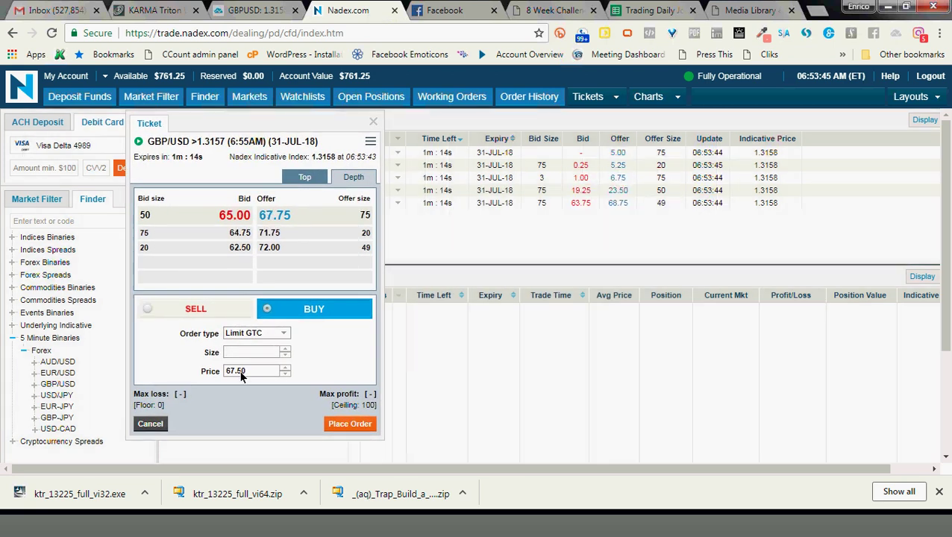
{"action": "type", "text": "2"}
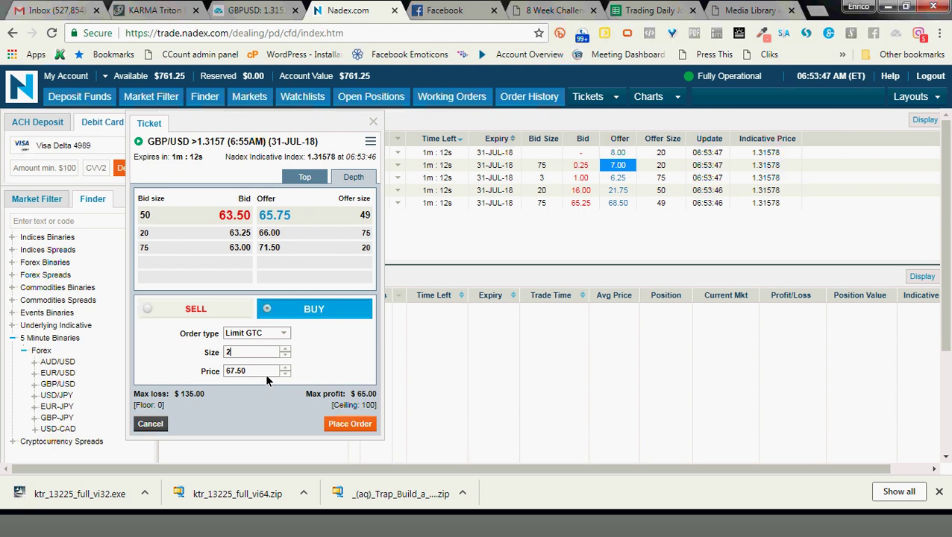
{"action": "left_click_drag", "start_coordinate": [261, 370], "coordinate": [222, 369]}
{"action": "type", "text": "83"}
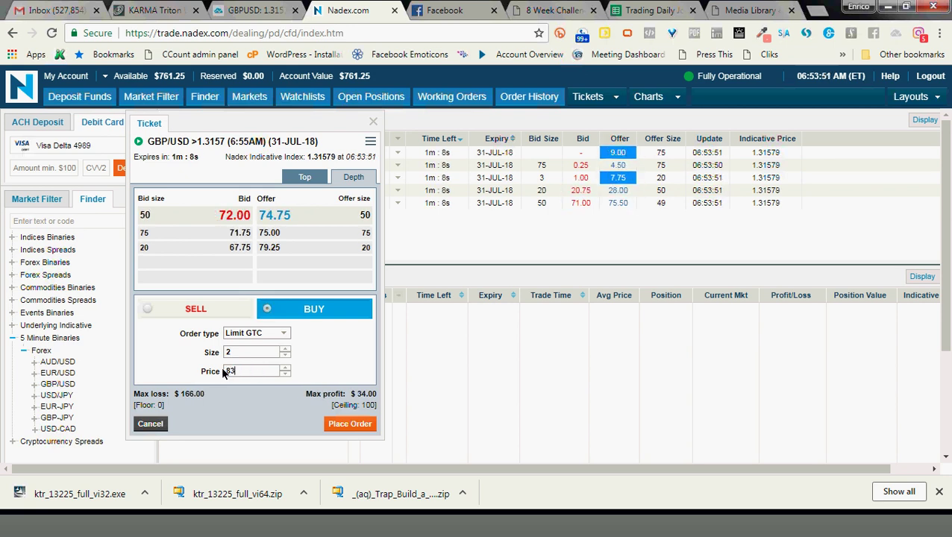